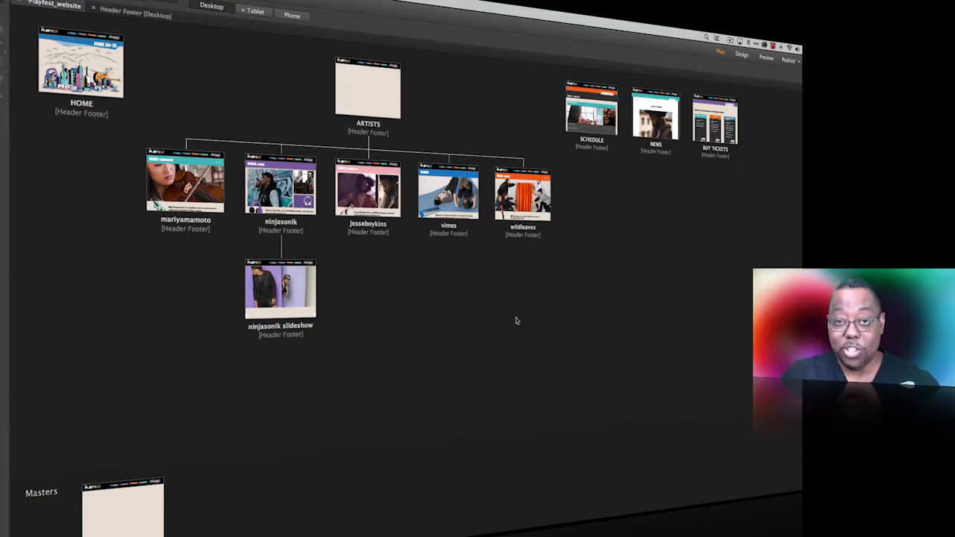
Step: Switch to Chrome, load playfestdemo.com and examine the home page and its Artists navigation item
key("super+Tab")
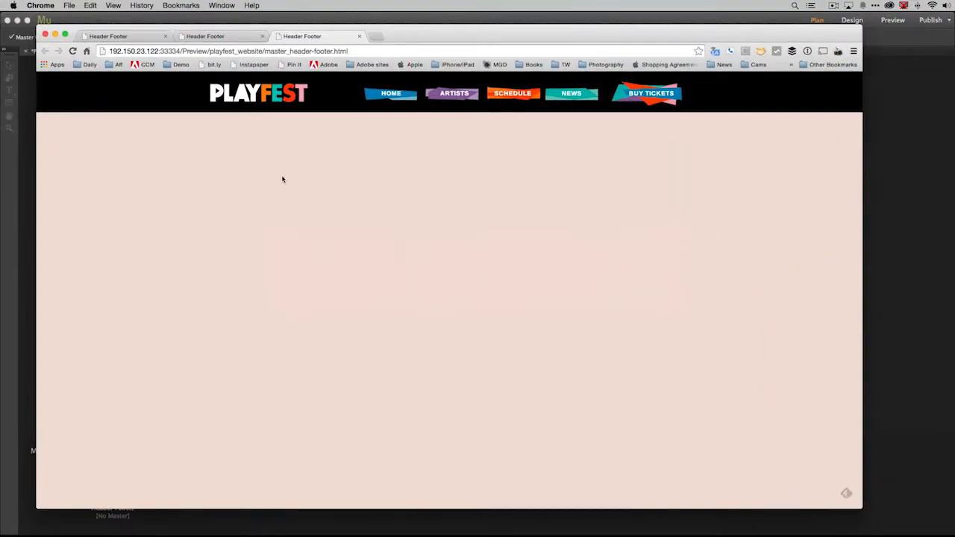
left_click(365, 51)
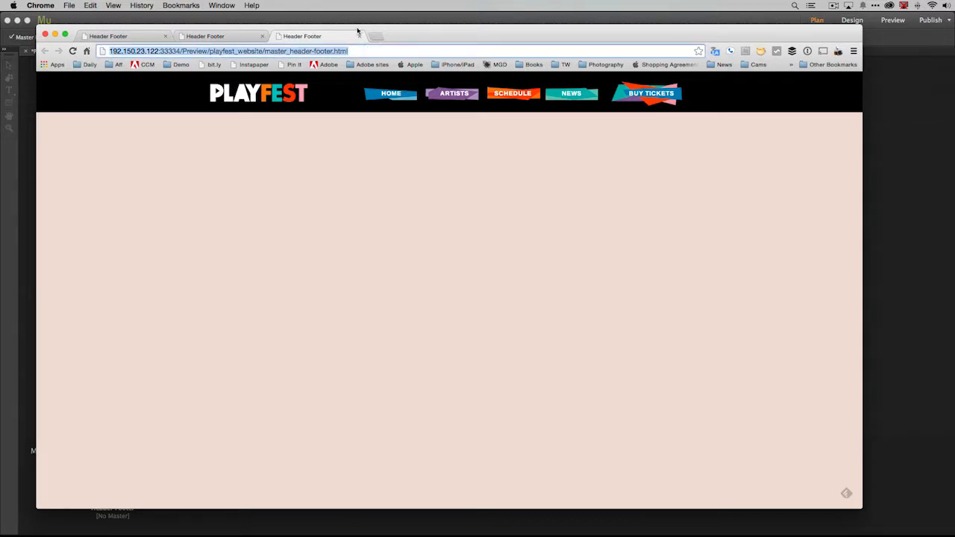
type("pla")
key("Return")
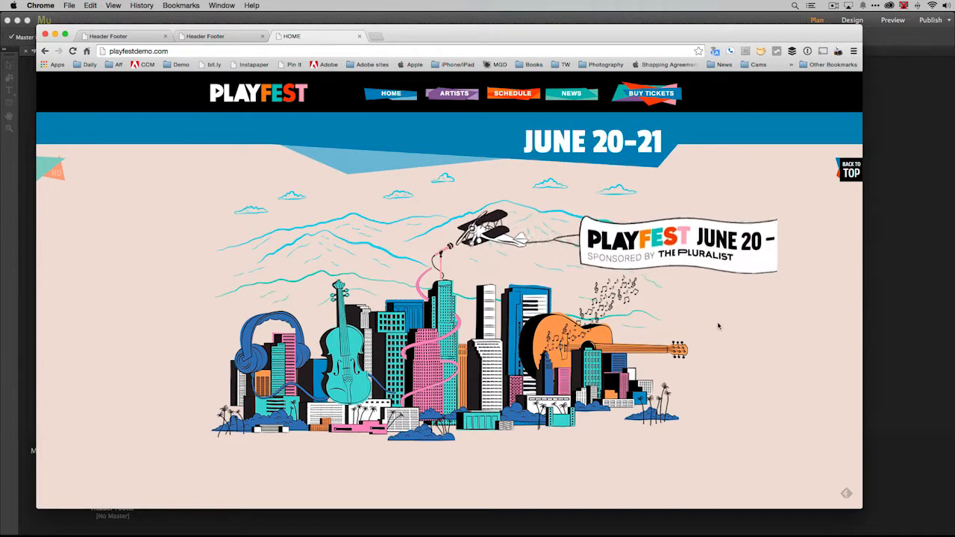
scroll(716, 326, "down", 5)
scroll(718, 325, "down", 3)
scroll(717, 326, "up", 10)
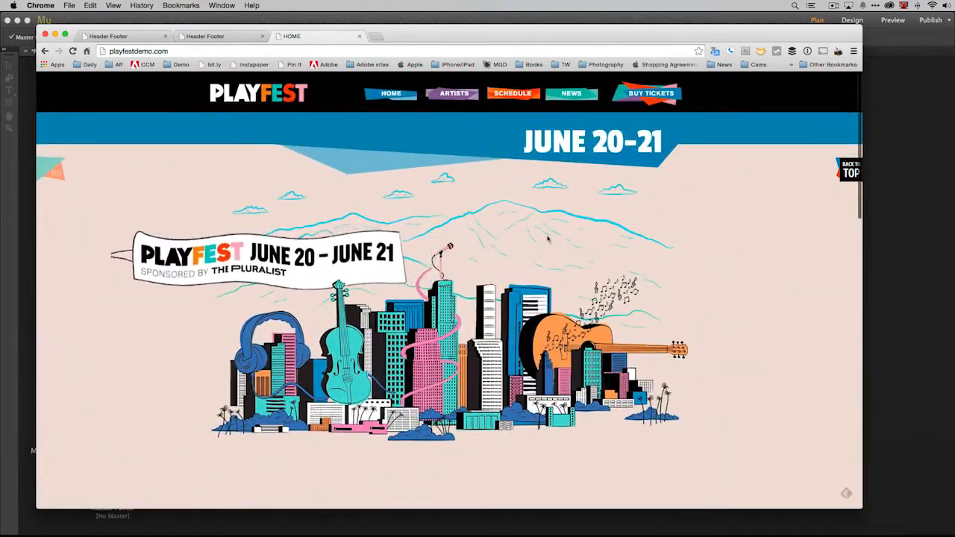
mouse_move(448, 97)
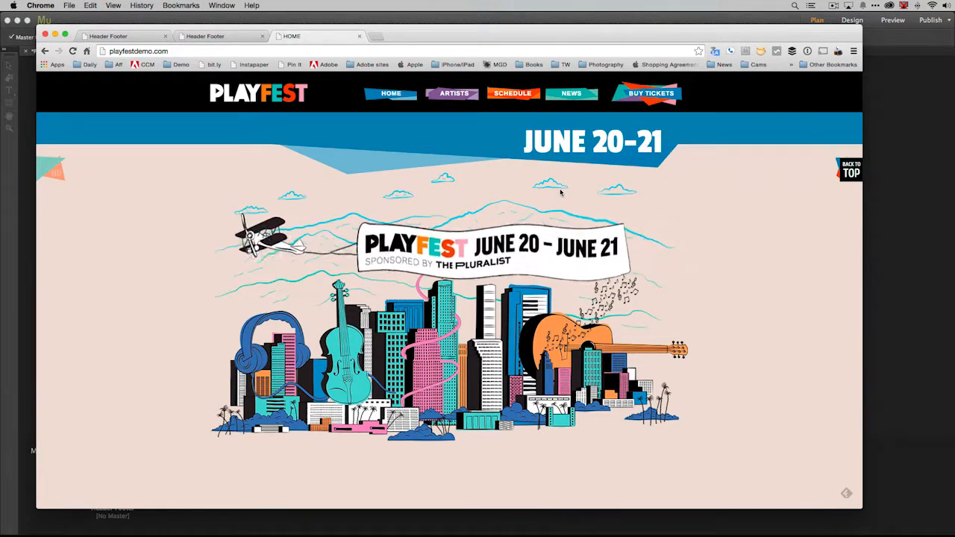
Step: Switch back to Adobe Muse and open the Header Footer master page for editing
left_click(418, 21)
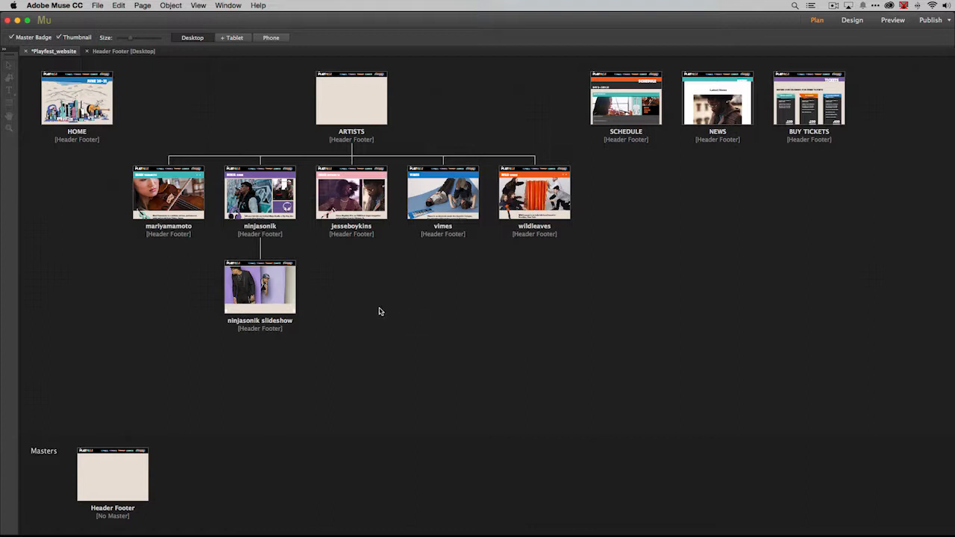
double_click(125, 464)
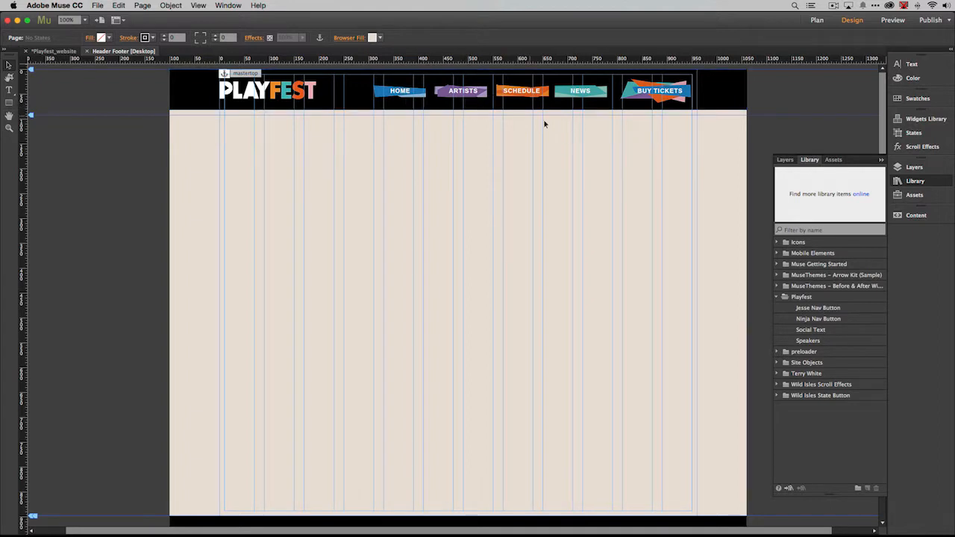
scroll(568, 157, "right", 3)
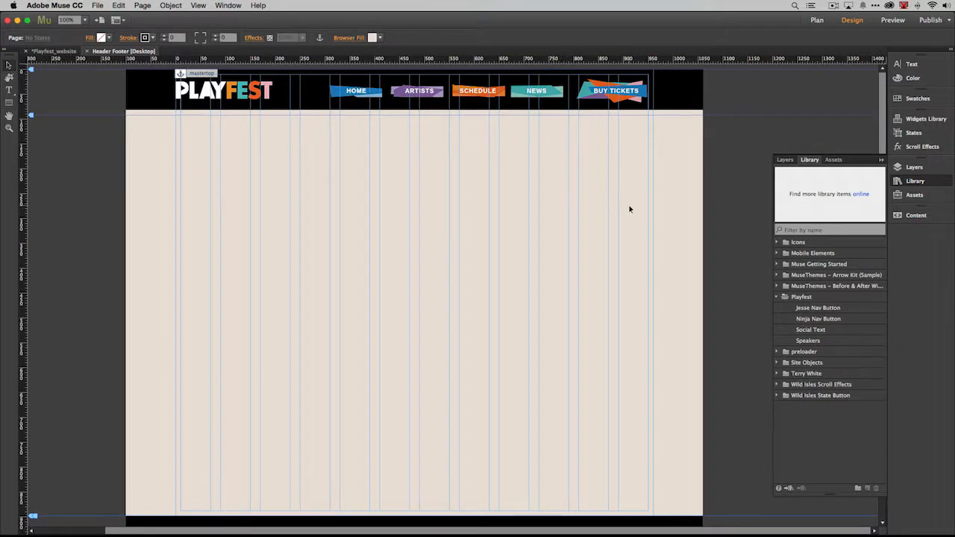
Step: Place a Blank composition widget from the widgets library on the master page below the header
left_click(903, 120)
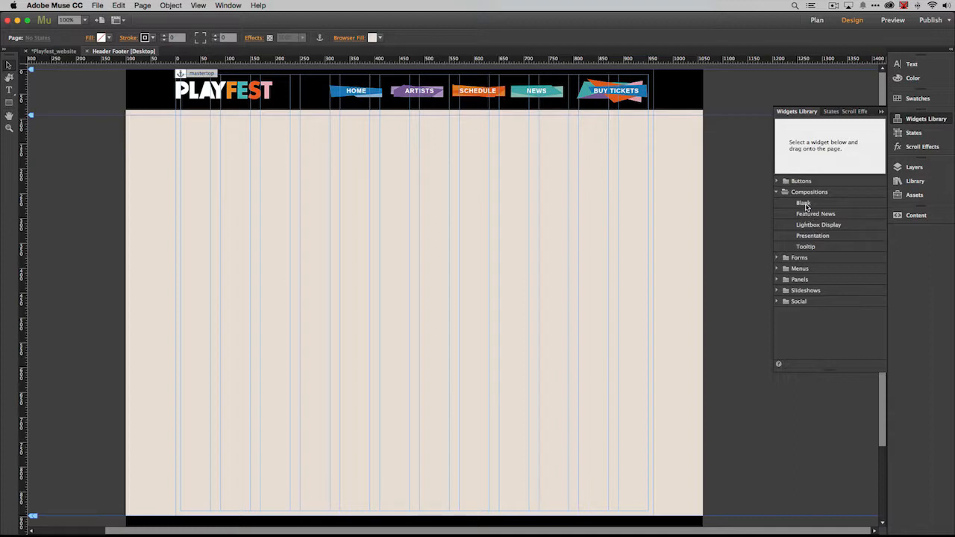
left_click(804, 204)
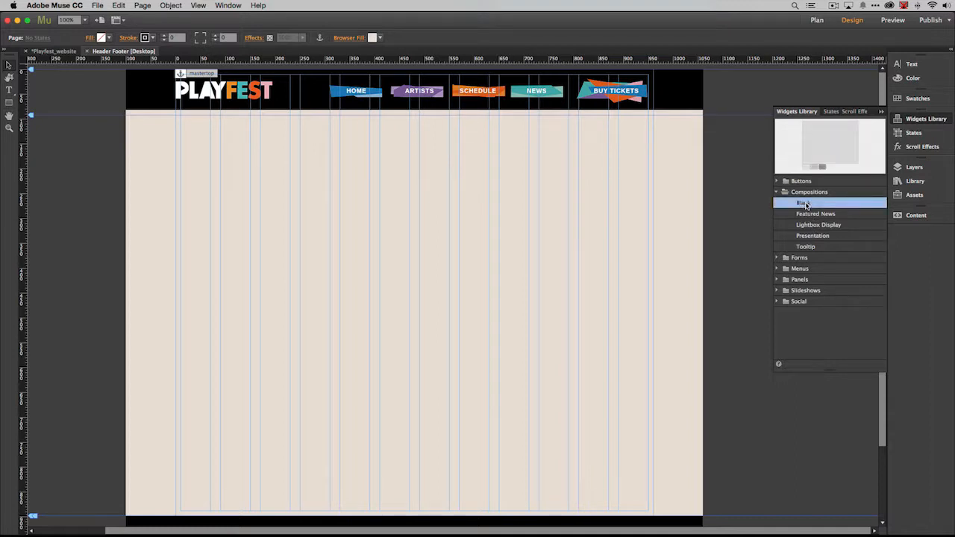
left_click_drag(806, 205, 616, 254)
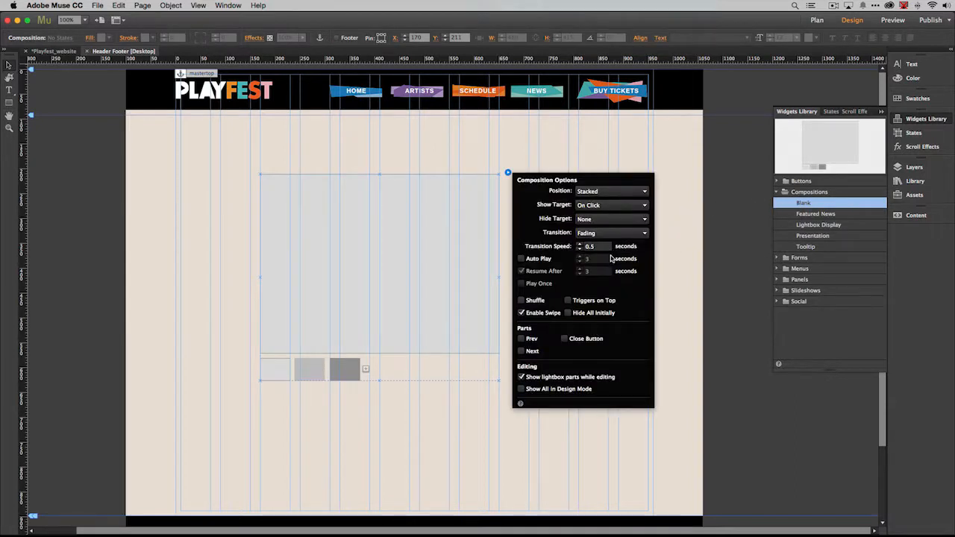
Step: Delete the second and third triggers of the composition, keeping only the first one
left_click(355, 376)
left_click(309, 373)
left_click(276, 370)
left_click(312, 375)
left_click(344, 375)
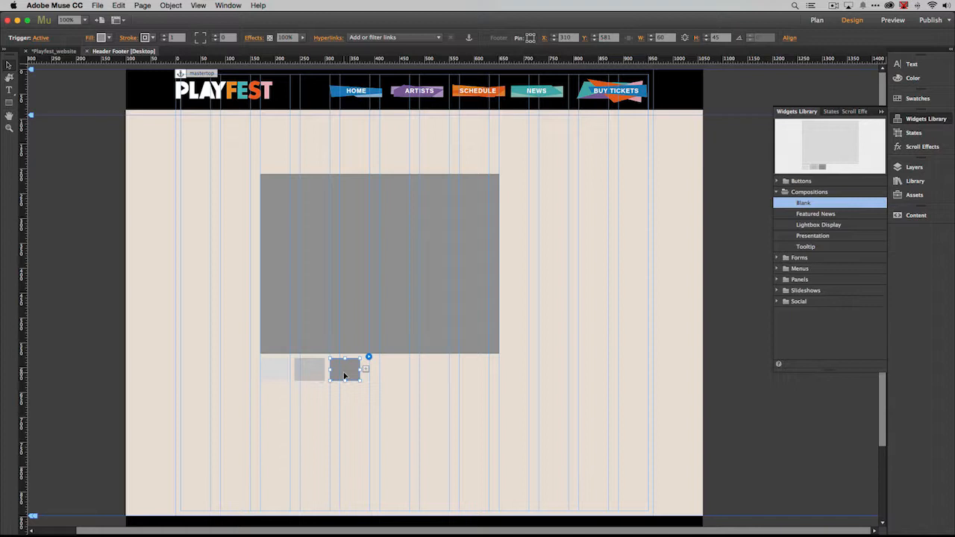
key("Delete")
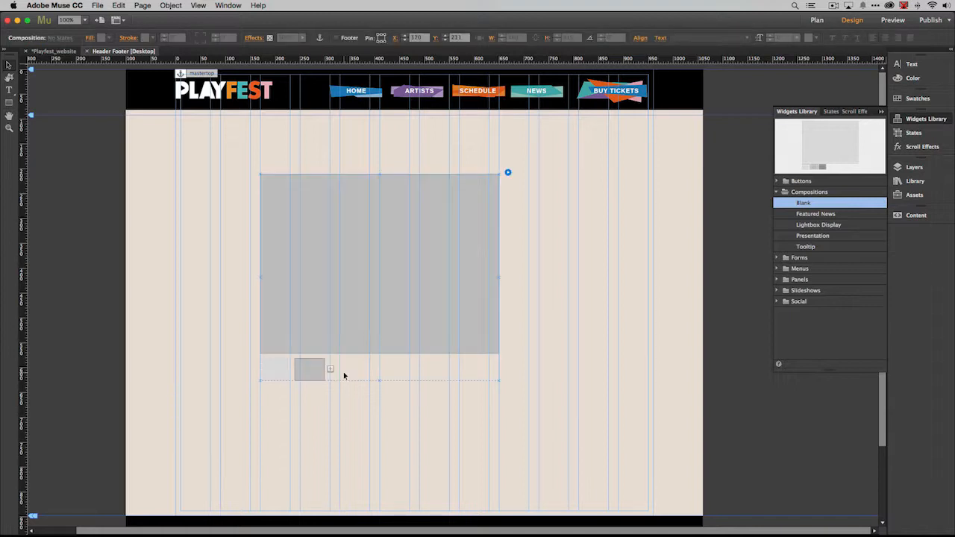
left_click(305, 376)
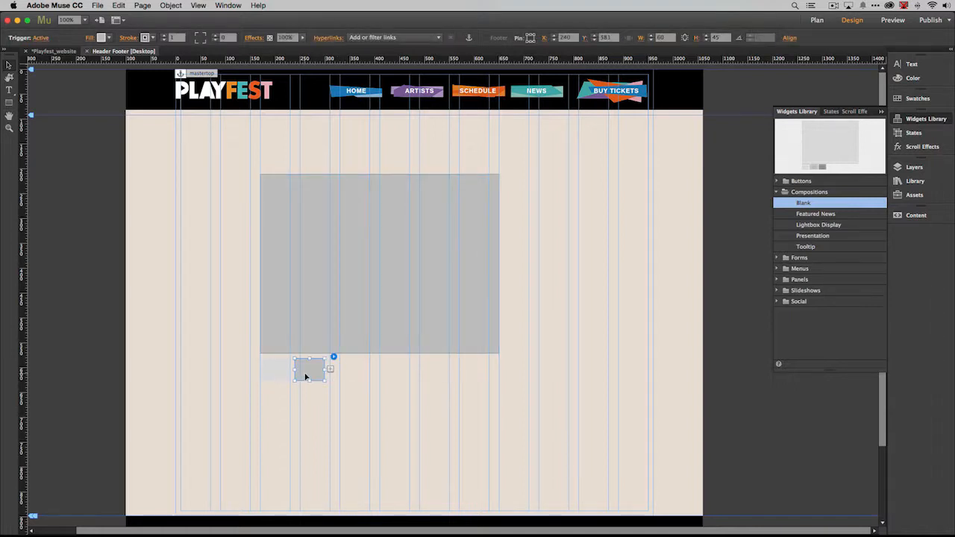
key("Delete")
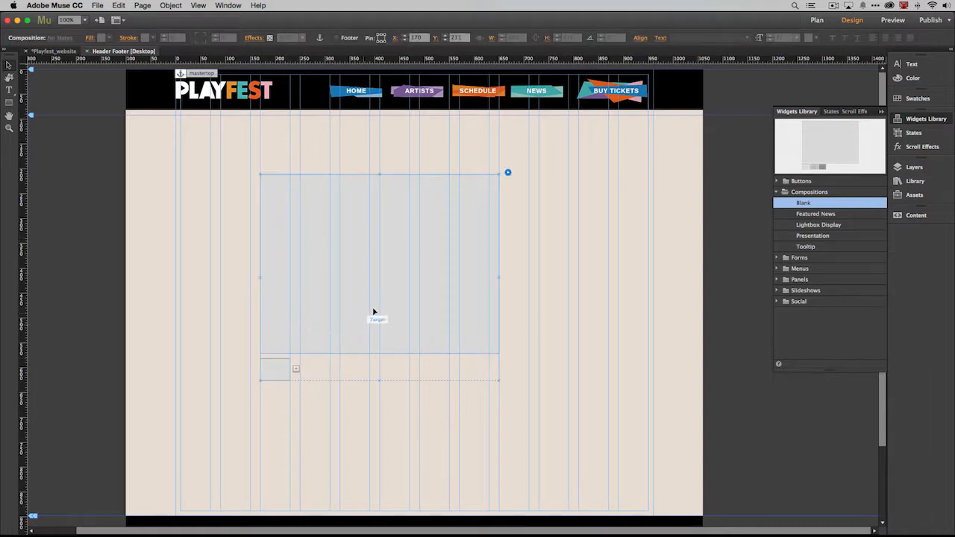
Step: Move the remaining trigger over the Artists navigation item and resize it to about 114 × 37 to cover it
left_click(276, 373)
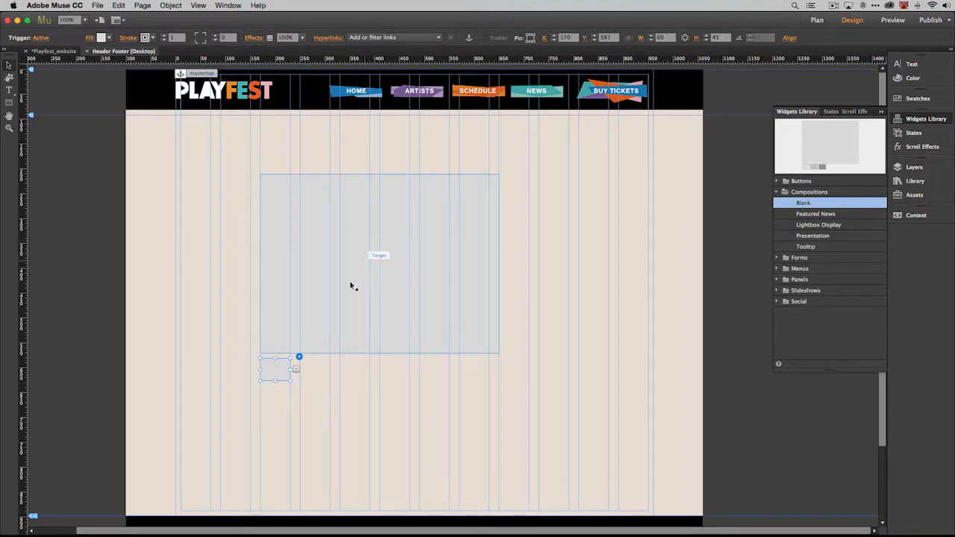
left_click_drag(280, 373, 449, 98)
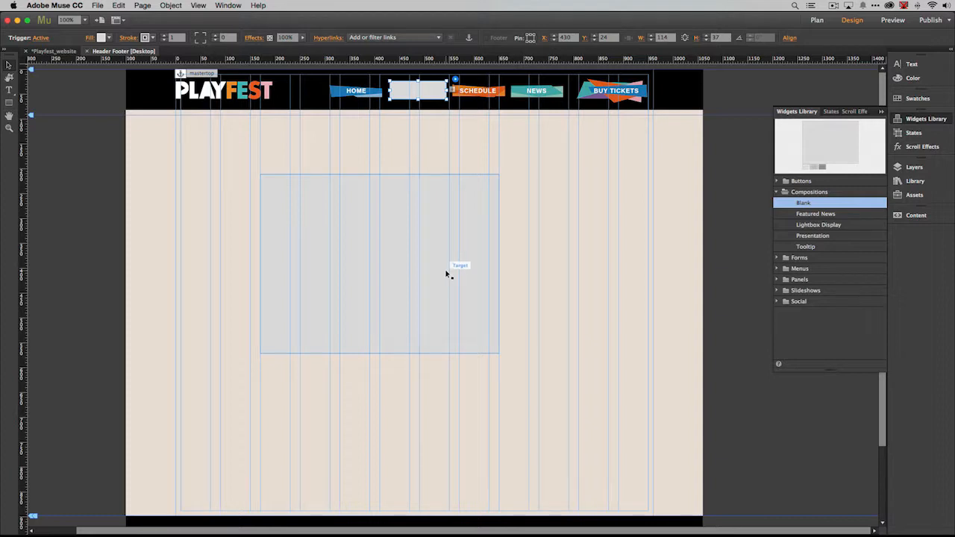
Step: Move the composition's target directly below the black header bar and resize it to about 832 × 321
left_click_drag(431, 273, 460, 263)
left_click_drag(460, 261, 381, 209)
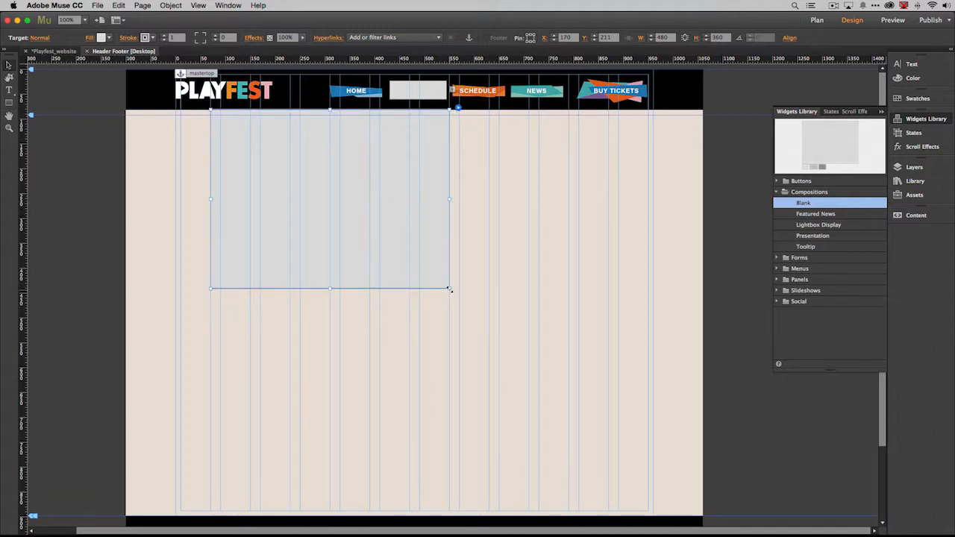
left_click_drag(451, 288, 625, 269)
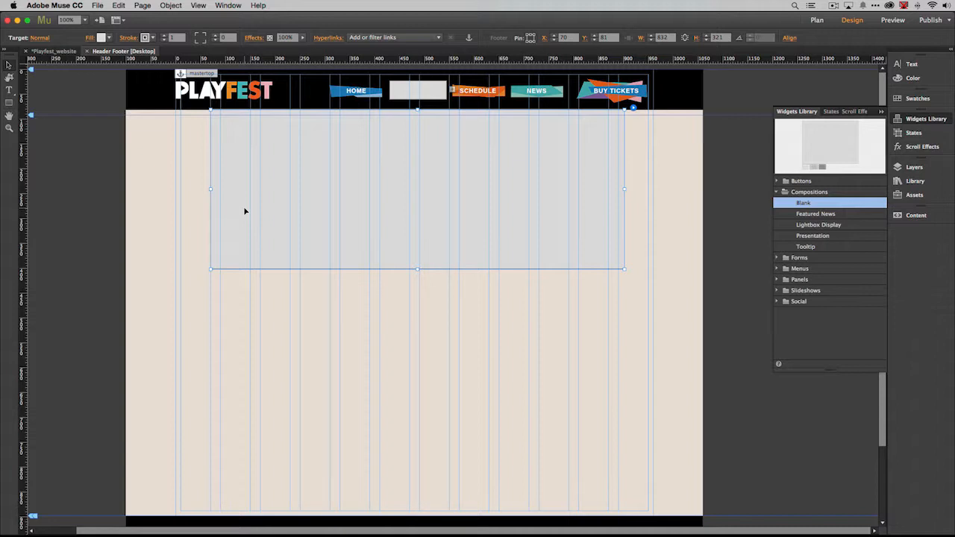
Step: Set both the fill and the stroke of the composition's target to none
left_click(104, 39)
left_click(218, 53)
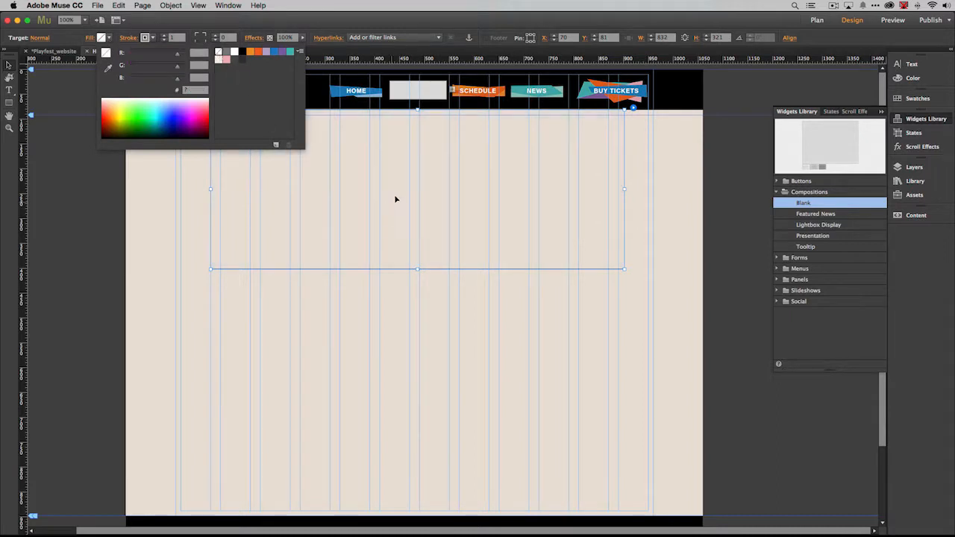
left_click(153, 39)
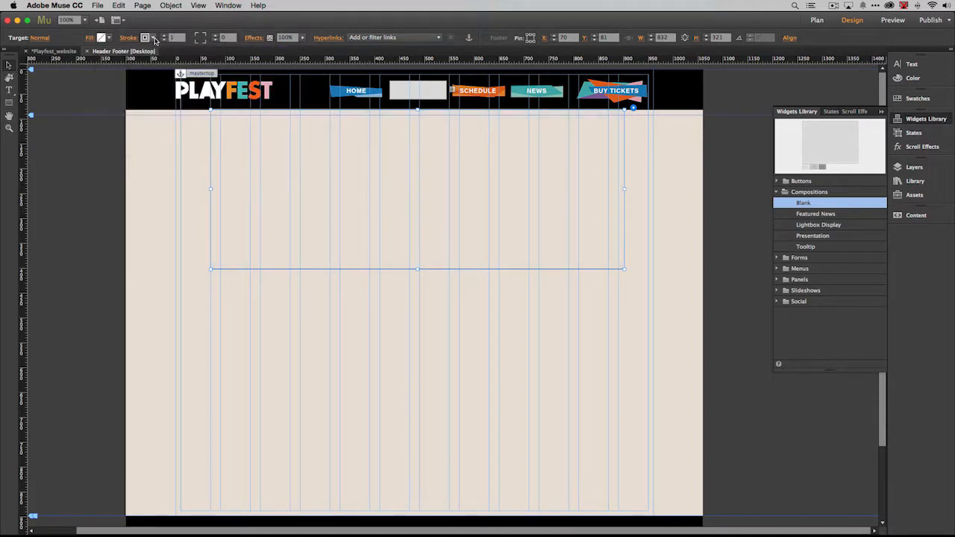
left_click(153, 39)
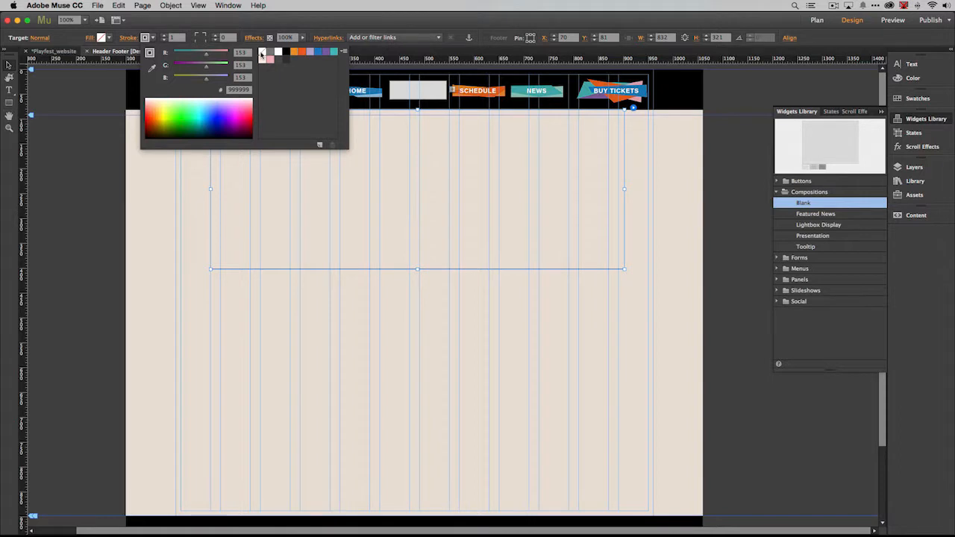
left_click(261, 52)
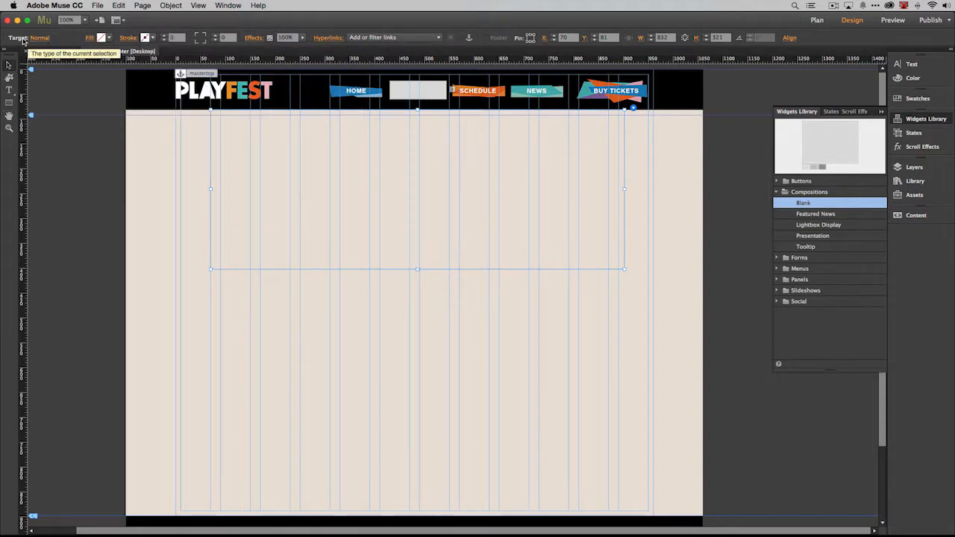
left_click(40, 38)
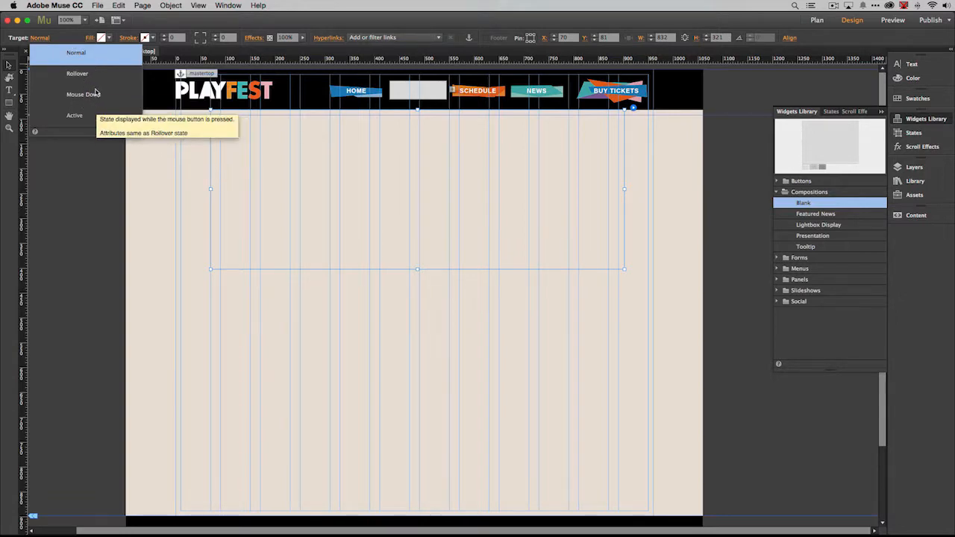
left_click(296, 30)
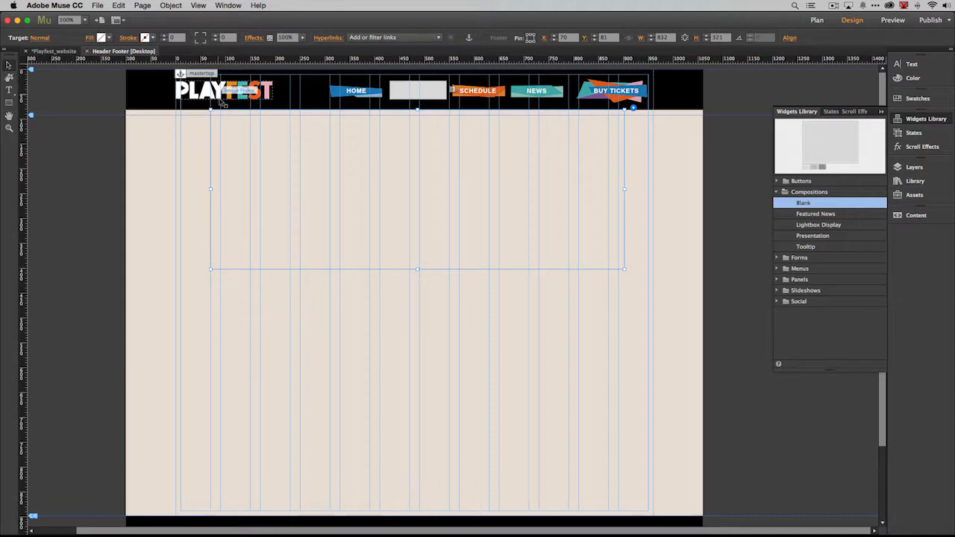
Step: Switch to Photoshop, check the image size of bkgd-nav-program.png and view the bkg-artist-menu.png artwork
key("super+Tab")
key("super+Tab")
key("super+Tab")
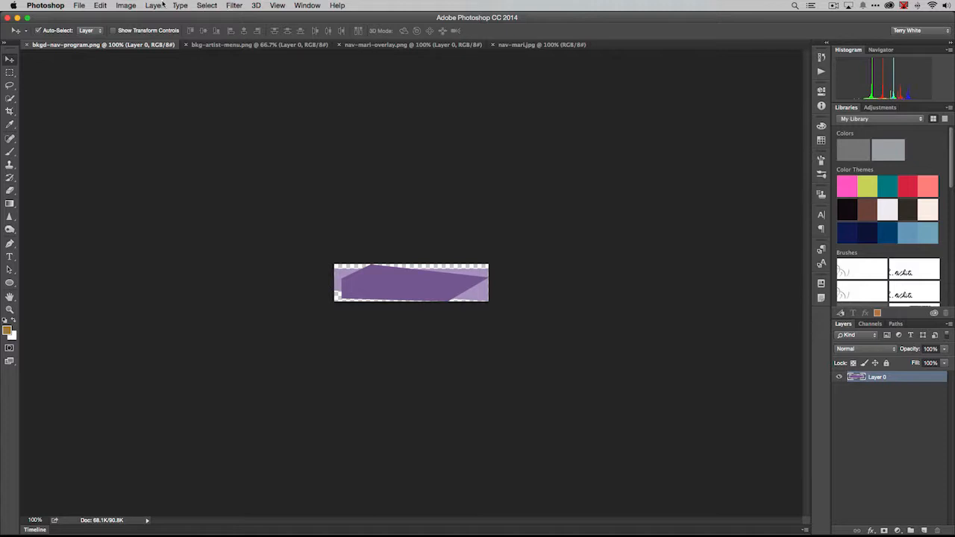
left_click(128, 6)
left_click(148, 84)
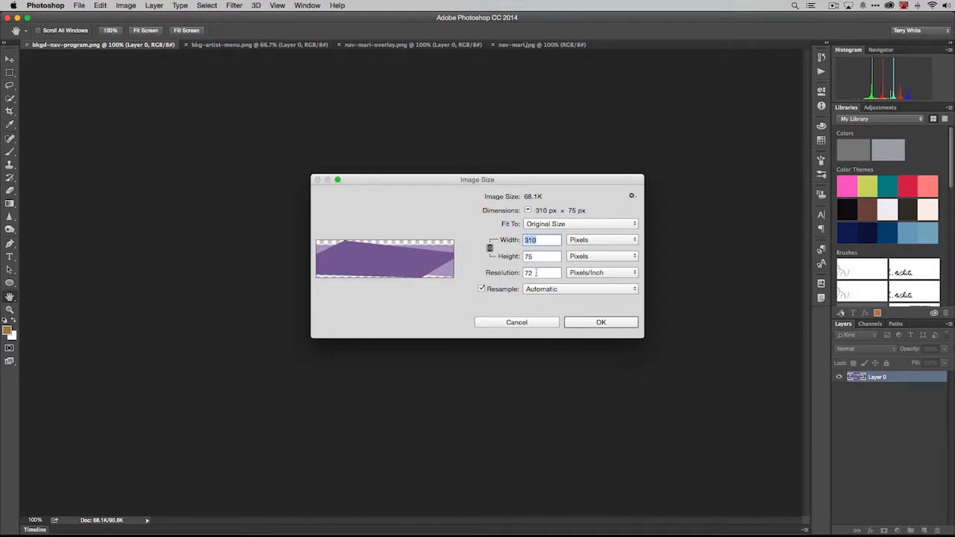
left_click(543, 322)
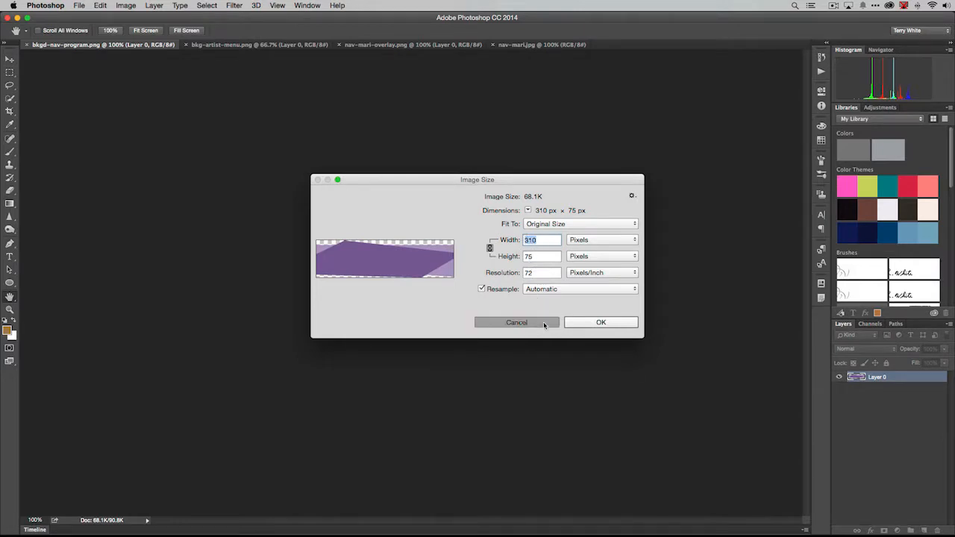
left_click(229, 46)
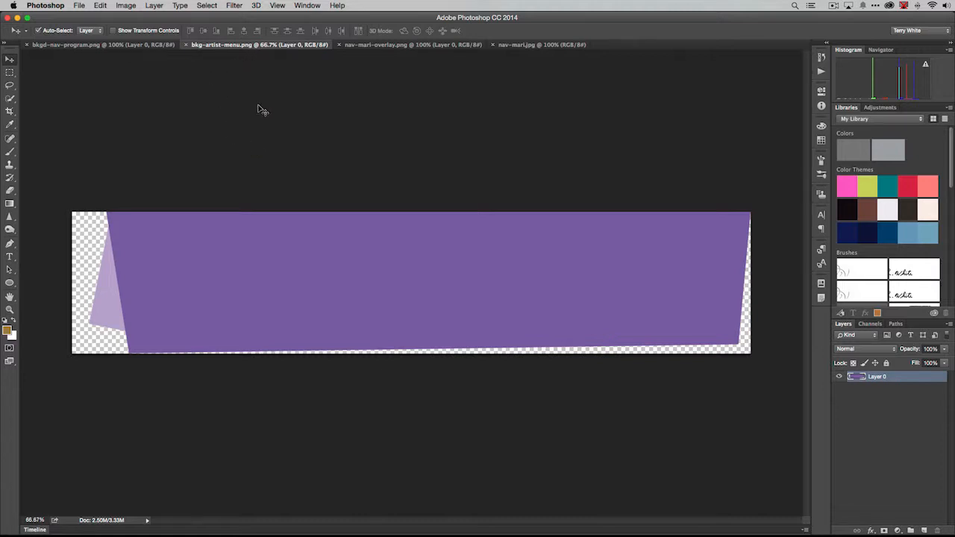
Step: Switch back to Adobe Muse and add bkg-artist-menu.png as the fill image of the composition's target
key("super+Tab")
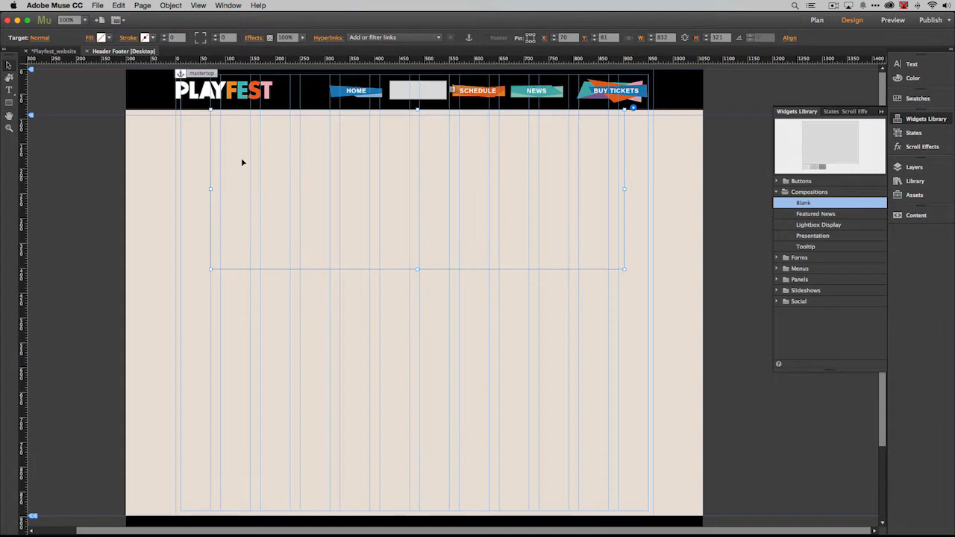
left_click(91, 41)
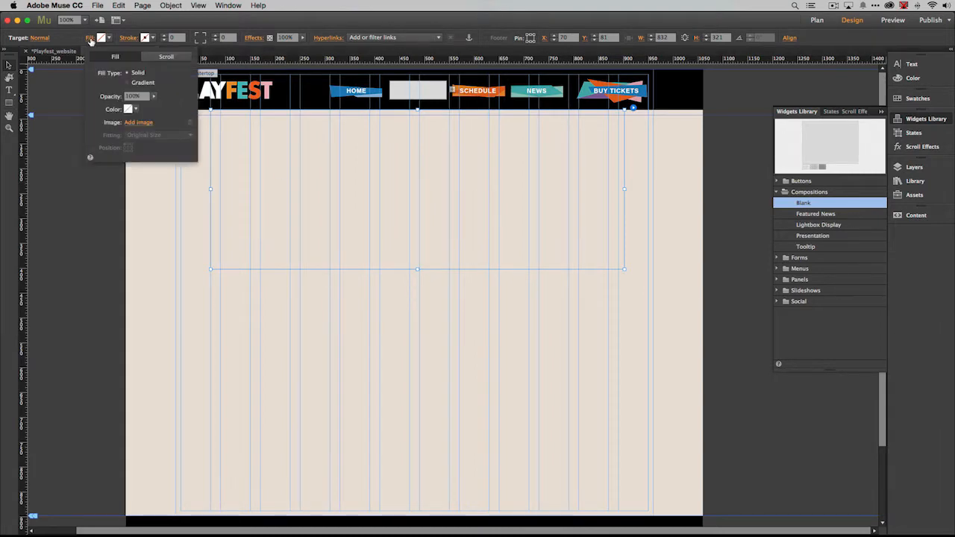
left_click(139, 122)
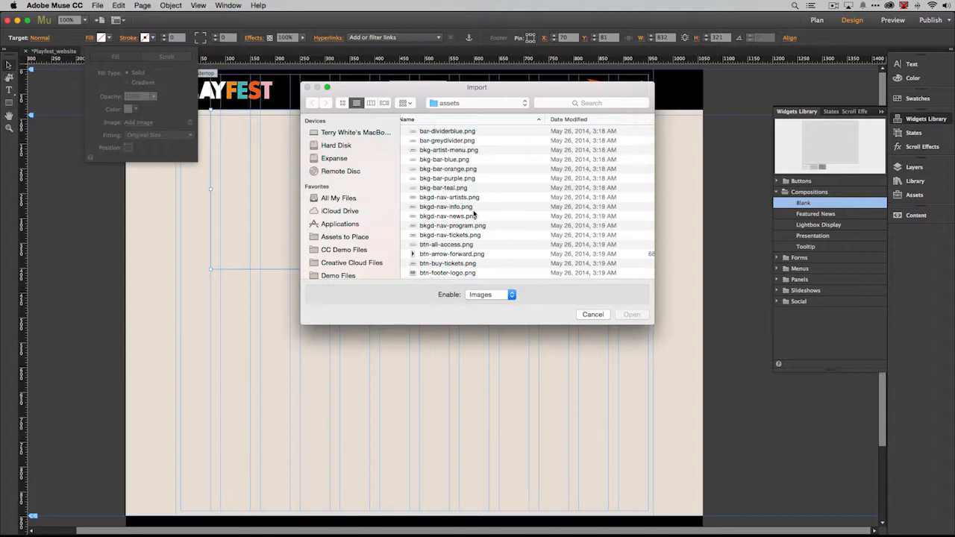
left_click(458, 152)
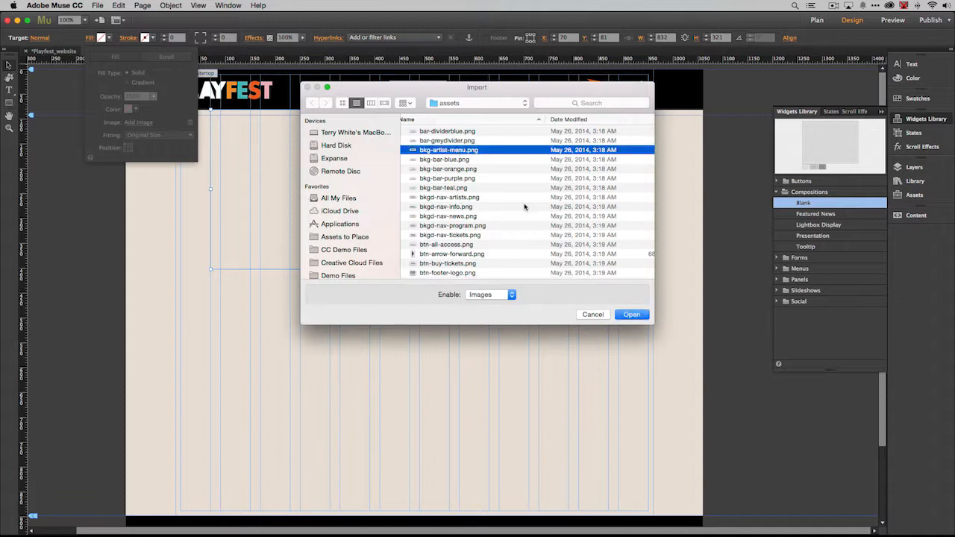
key("space")
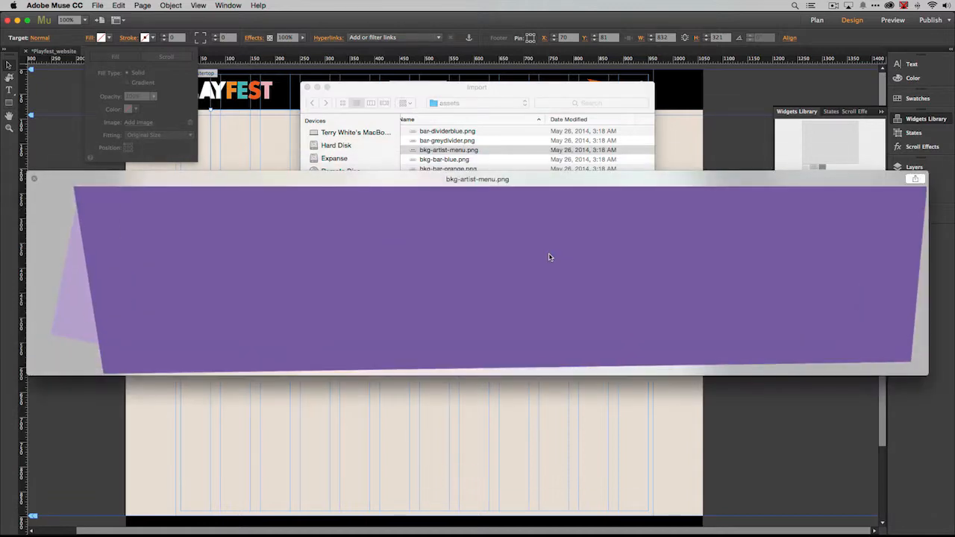
key("space")
left_click(626, 315)
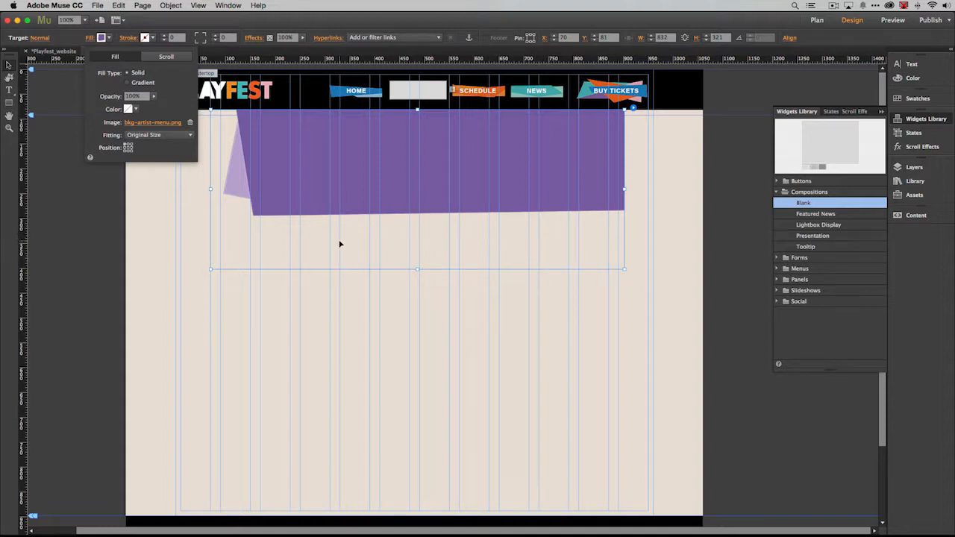
Step: Reduce the height of the composition's target to about 218 so it fits the purple artwork
left_click(211, 268)
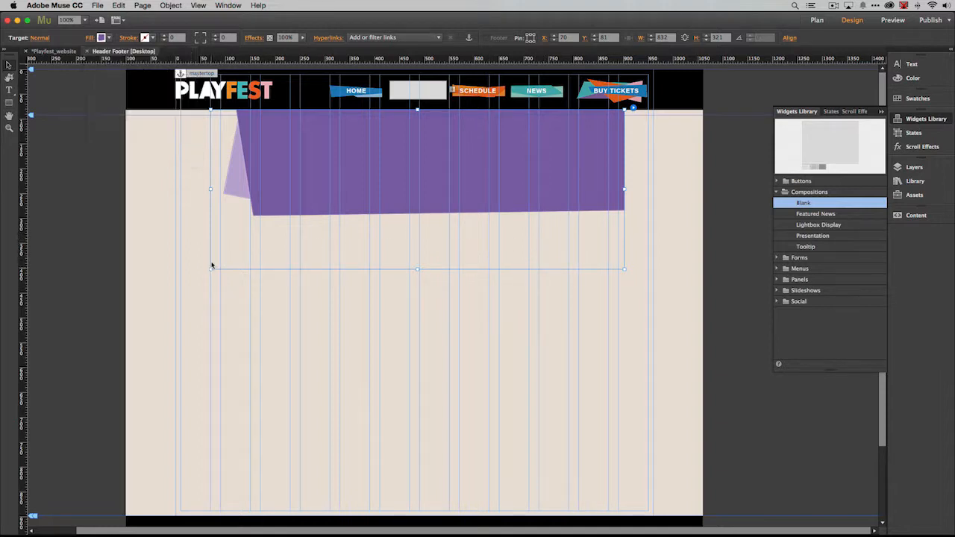
left_click_drag(211, 269, 209, 217)
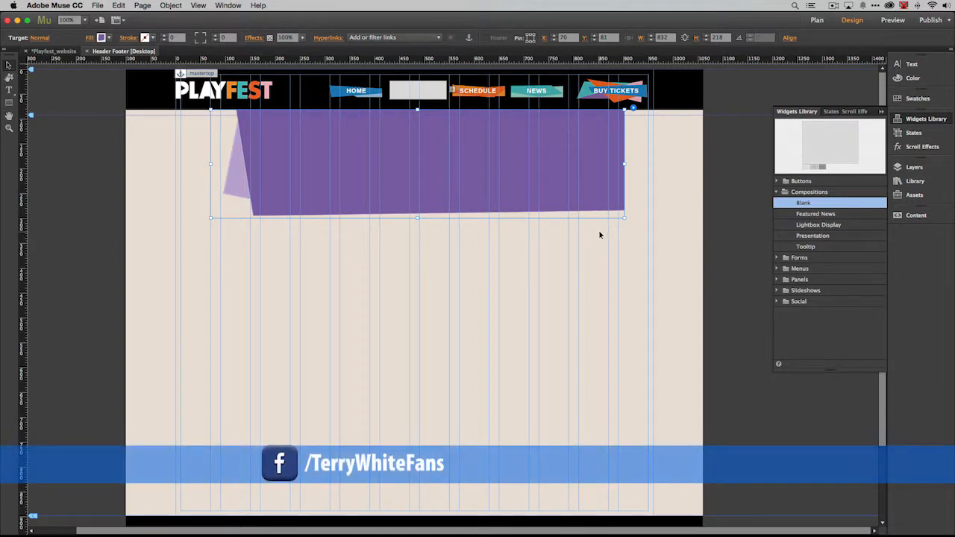
Step: Set both the stroke and the fill of the composition trigger's Normal state to none over the Artists button
left_click(433, 95)
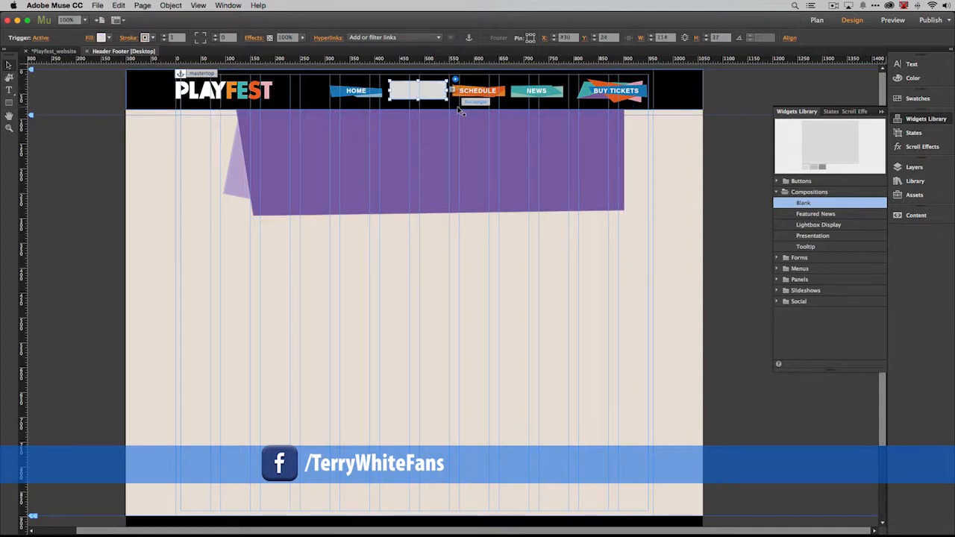
left_click(41, 38)
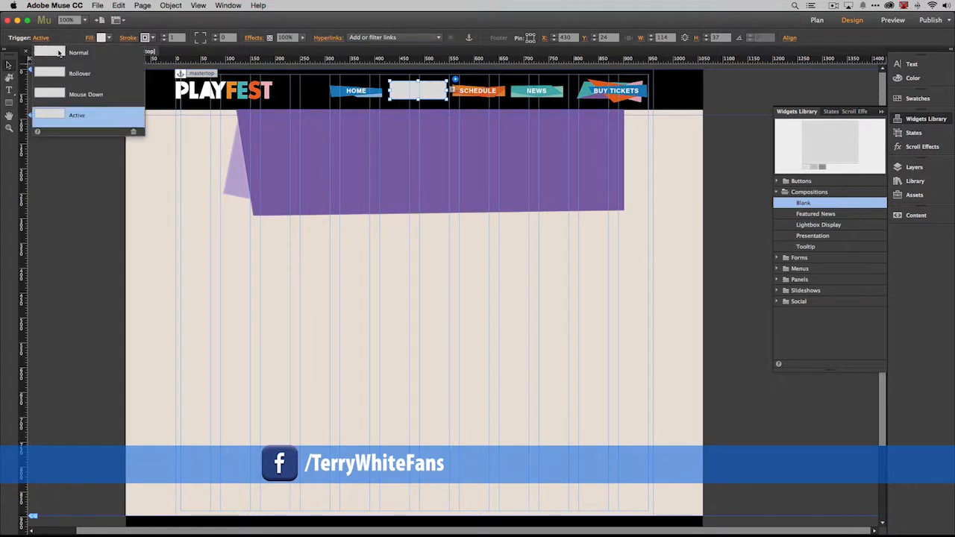
left_click(120, 100)
left_click(122, 74)
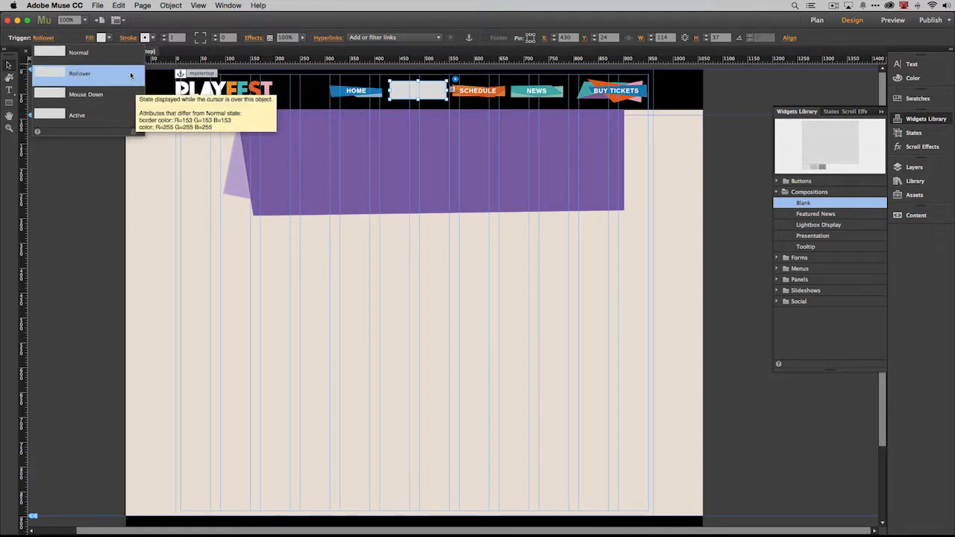
left_click(116, 54)
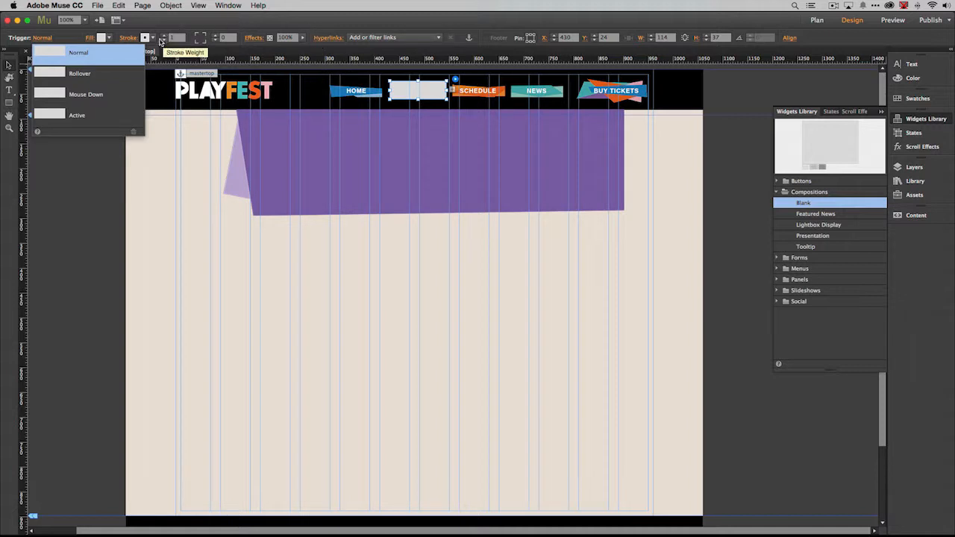
left_click(153, 38)
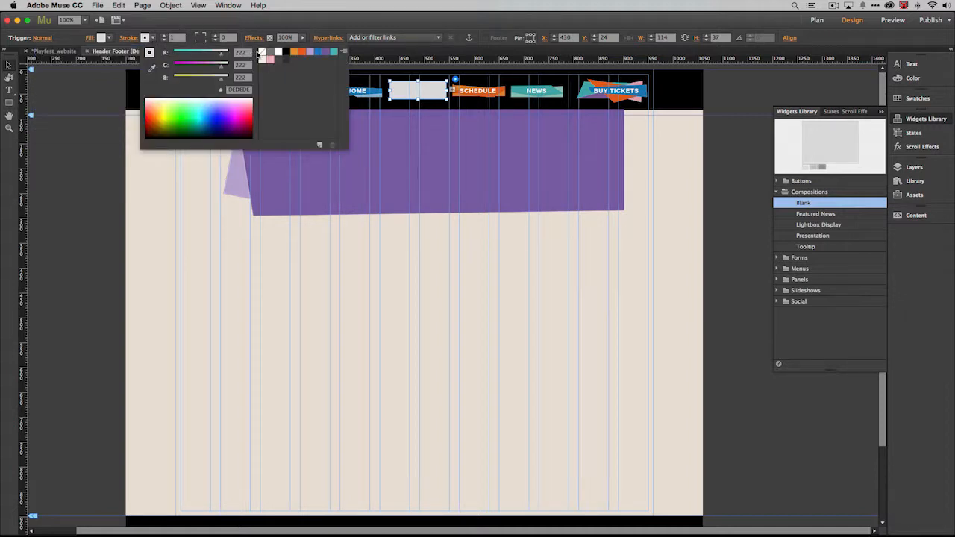
left_click(110, 39)
left_click(110, 39)
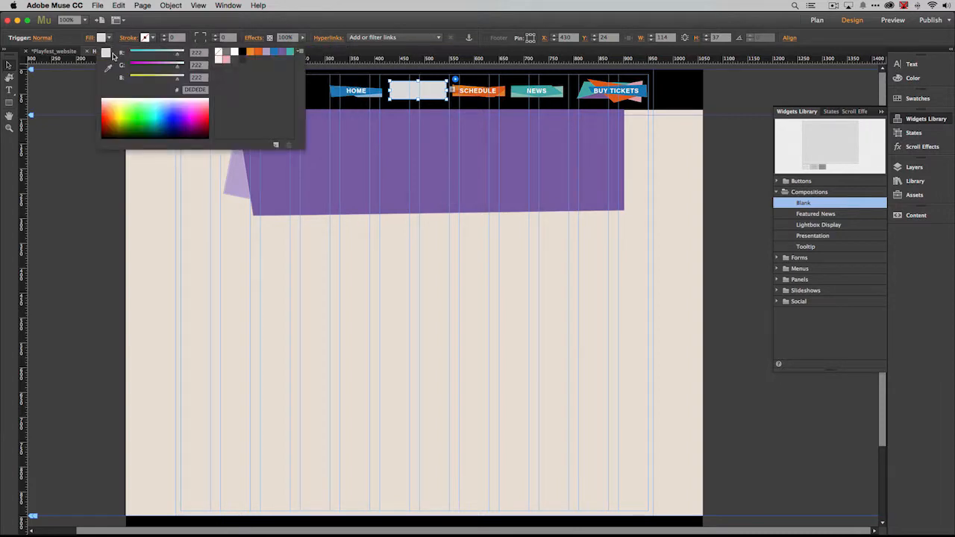
left_click(218, 51)
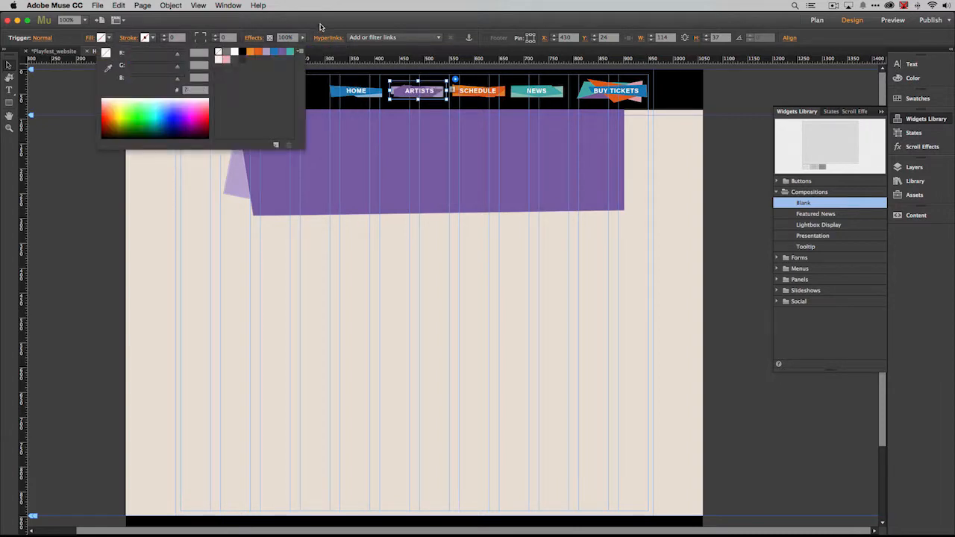
left_click(320, 26)
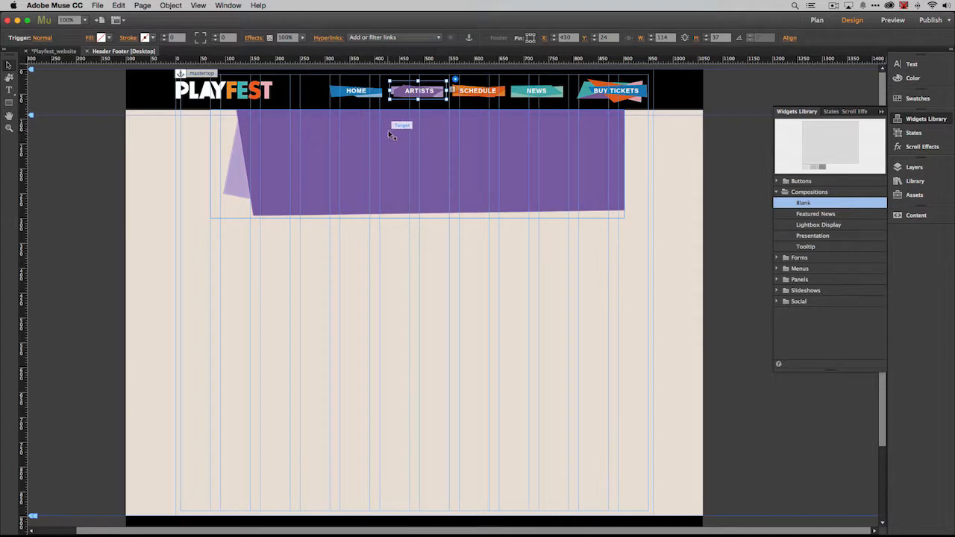
Step: Configure the composition to show its target On Rollover, hide it On Rollout of Trigger and Target, and Hide All Initially
left_click(455, 79)
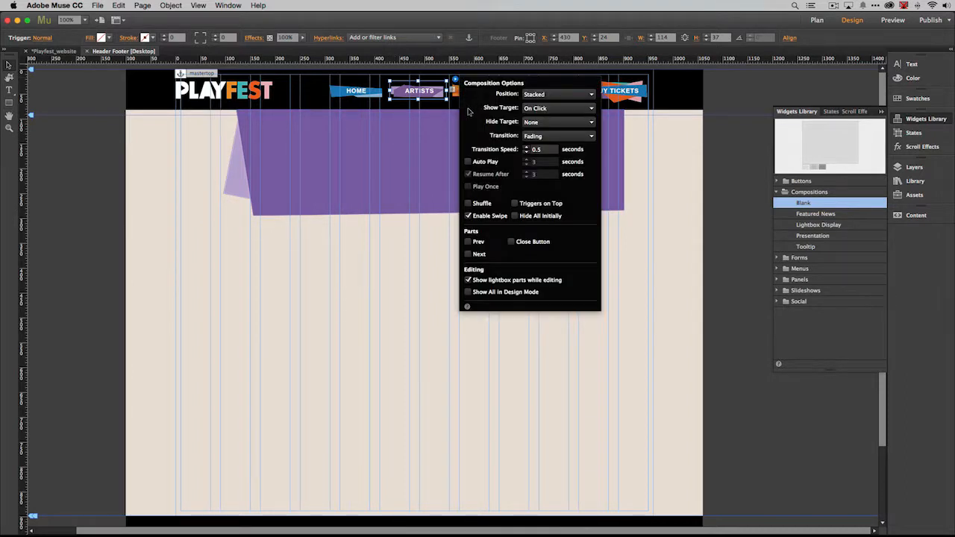
left_click(536, 109)
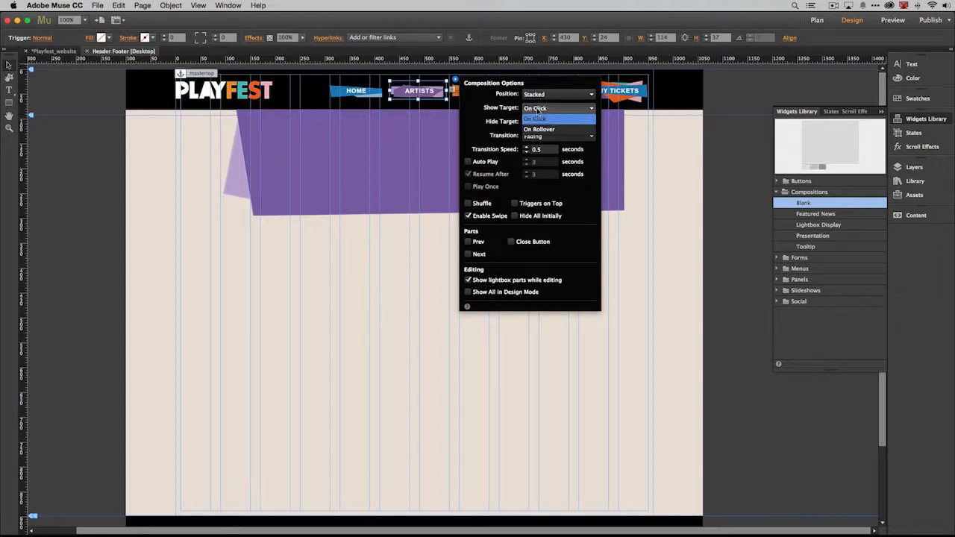
left_click(538, 129)
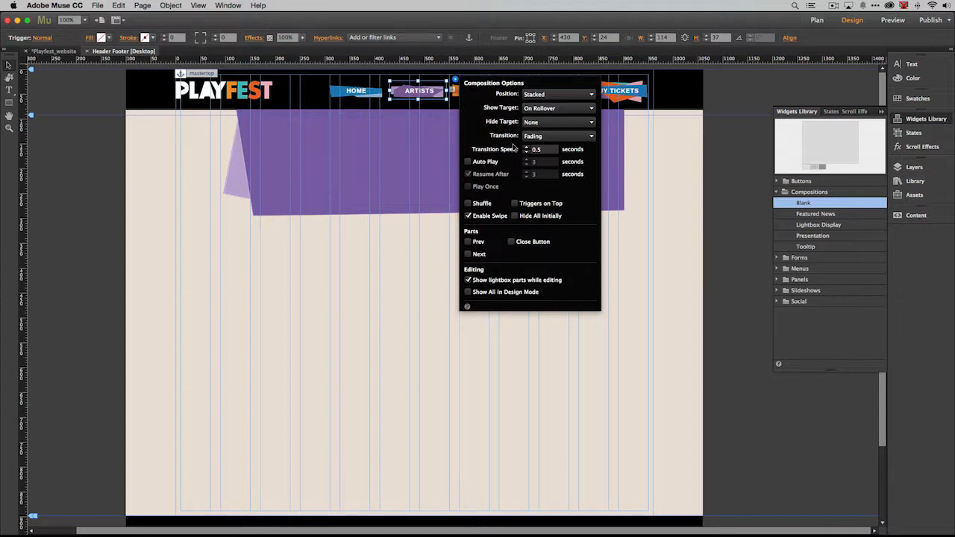
left_click(540, 123)
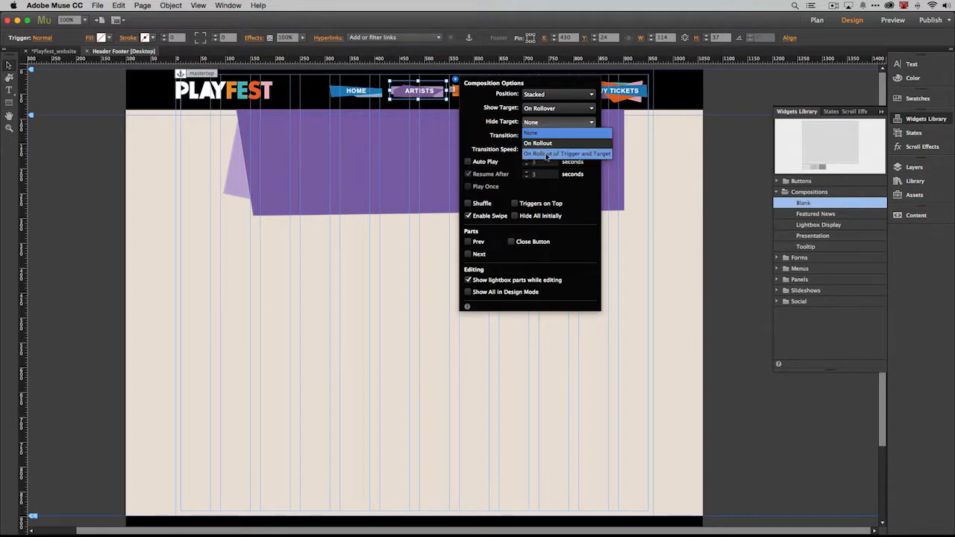
left_click(593, 155)
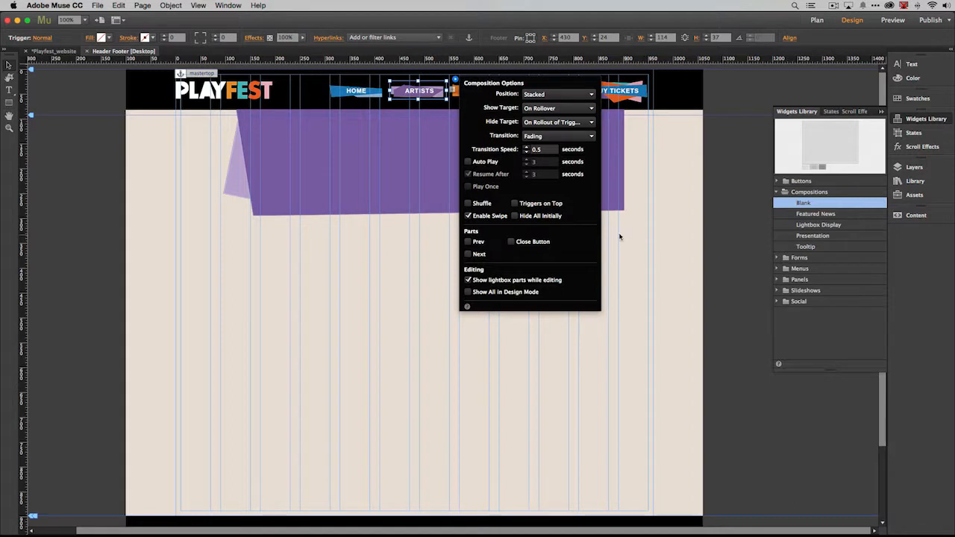
left_click(515, 216)
left_click(322, 217)
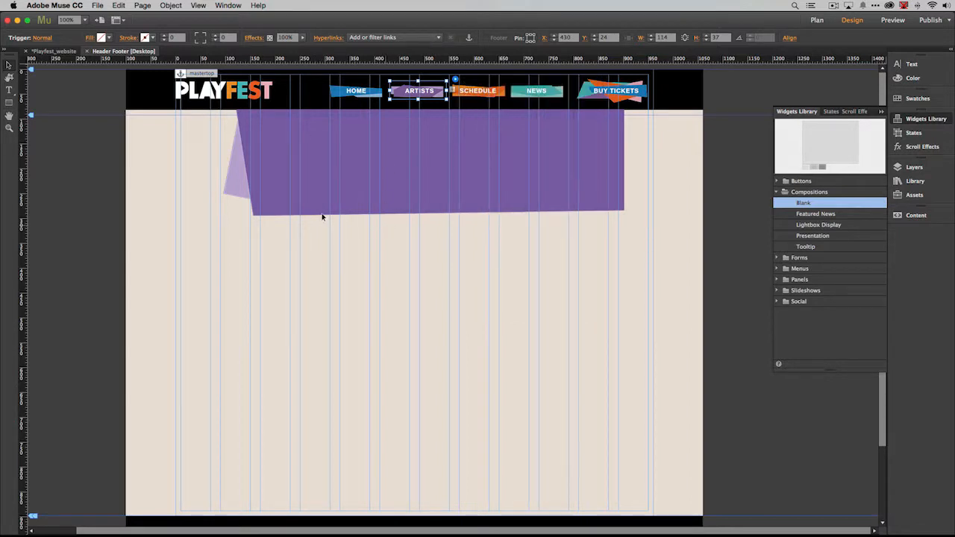
Step: Preview the Header Footer page in the browser and test the Artists rollover menu
left_click(98, 5)
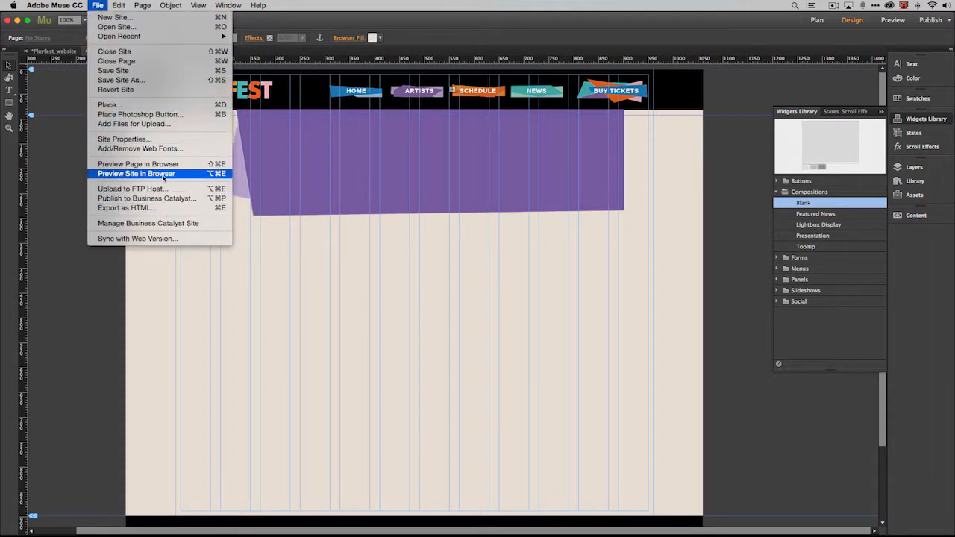
left_click(164, 166)
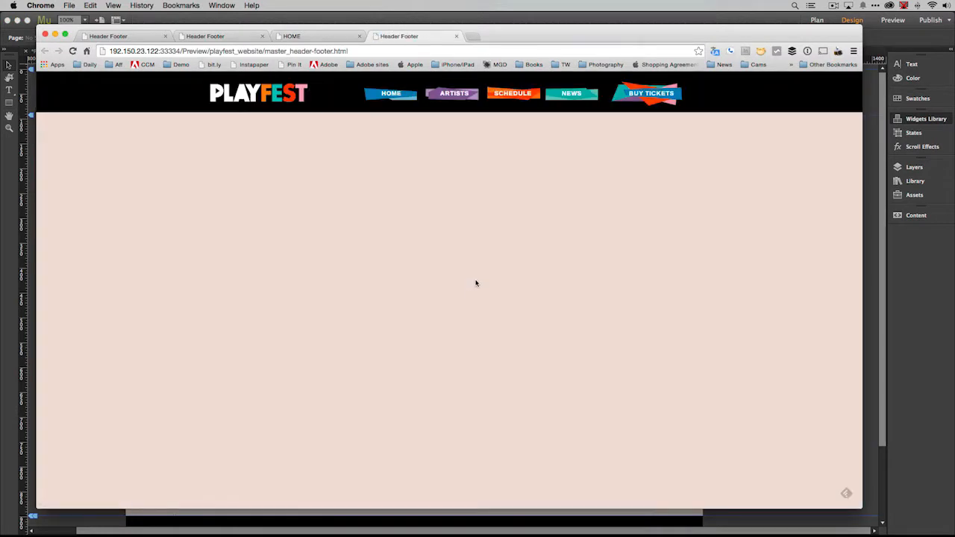
mouse_move(448, 98)
Step: Switch back to Adobe Muse and select the target of the composition
key("super+Tab")
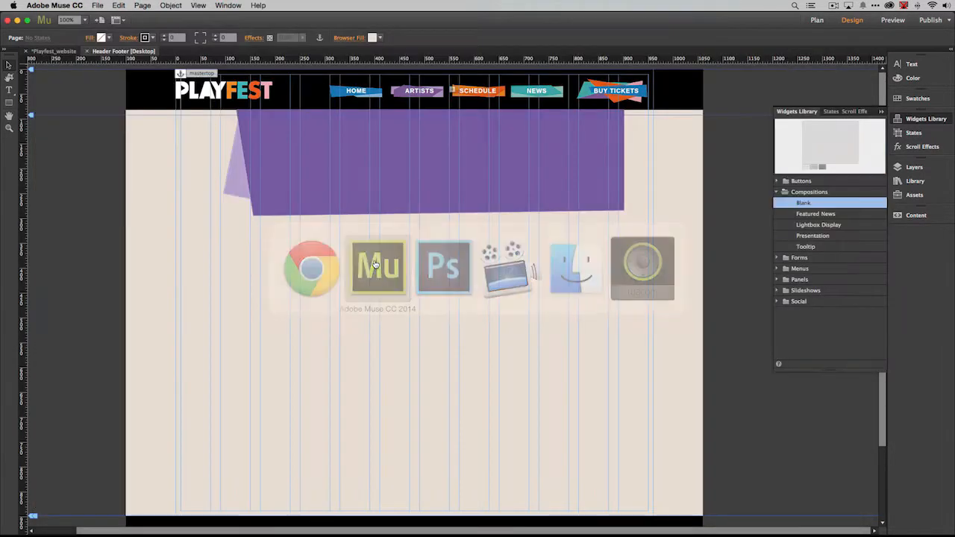
left_click(354, 176)
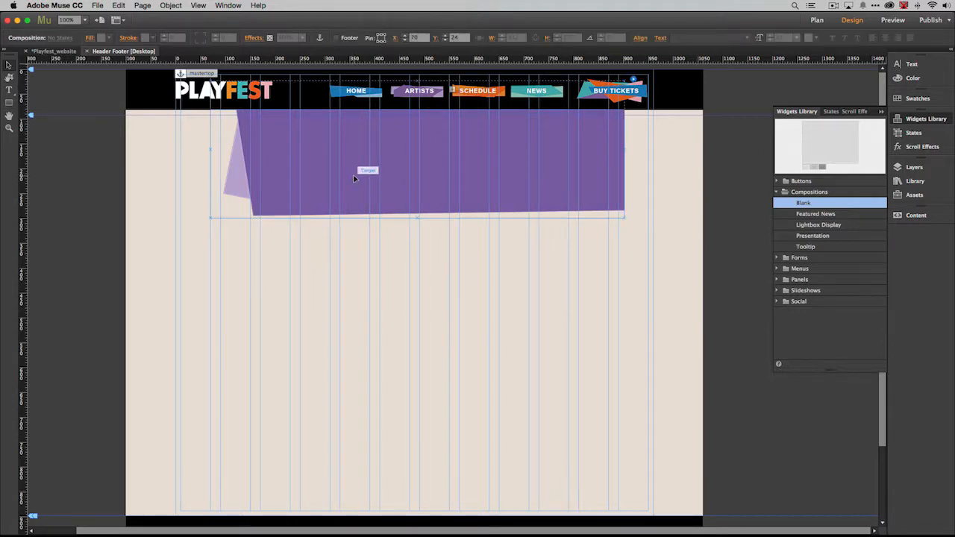
left_click(353, 178)
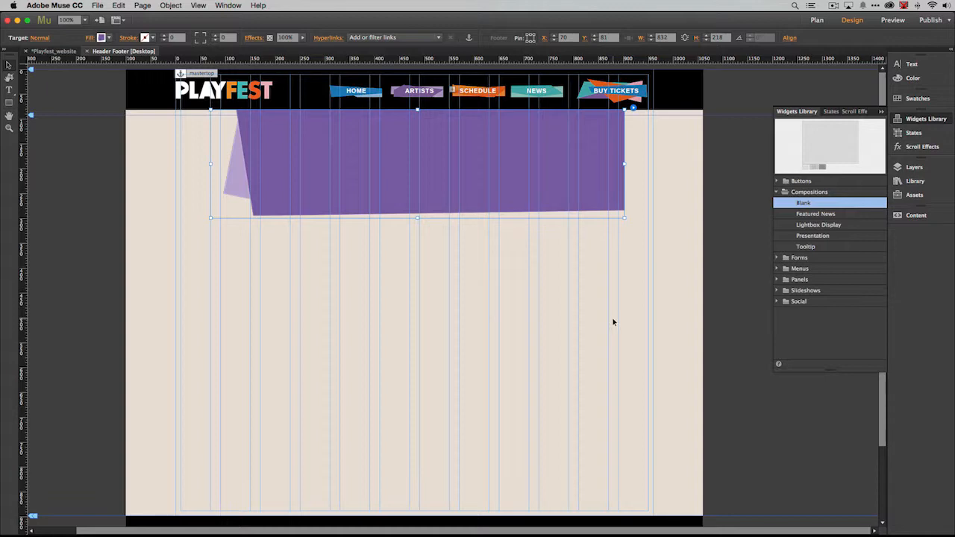
Step: Switch to Photoshop and view the nav-mari-overlay.png and nav-mari.jpg images
key("super+Tab")
key("super+Tab")
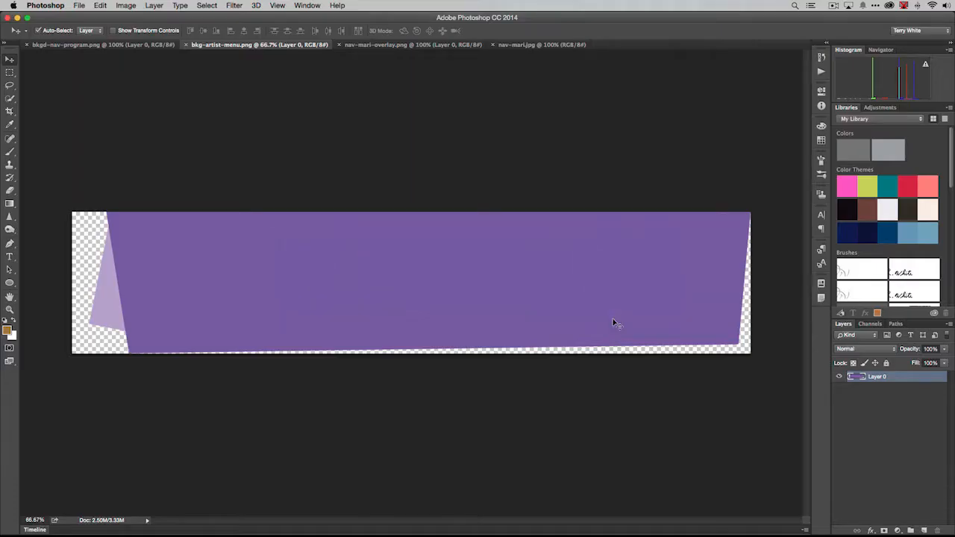
left_click(415, 47)
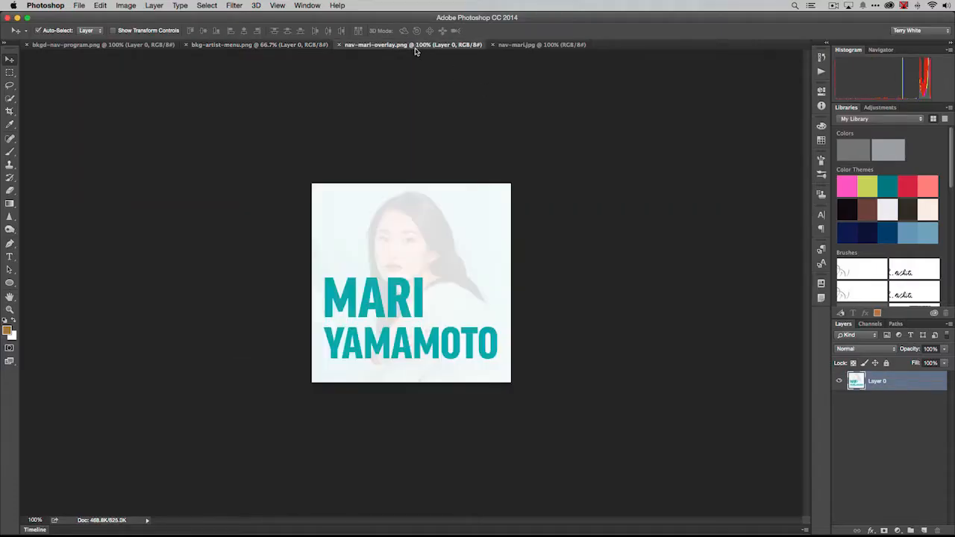
left_click(513, 46)
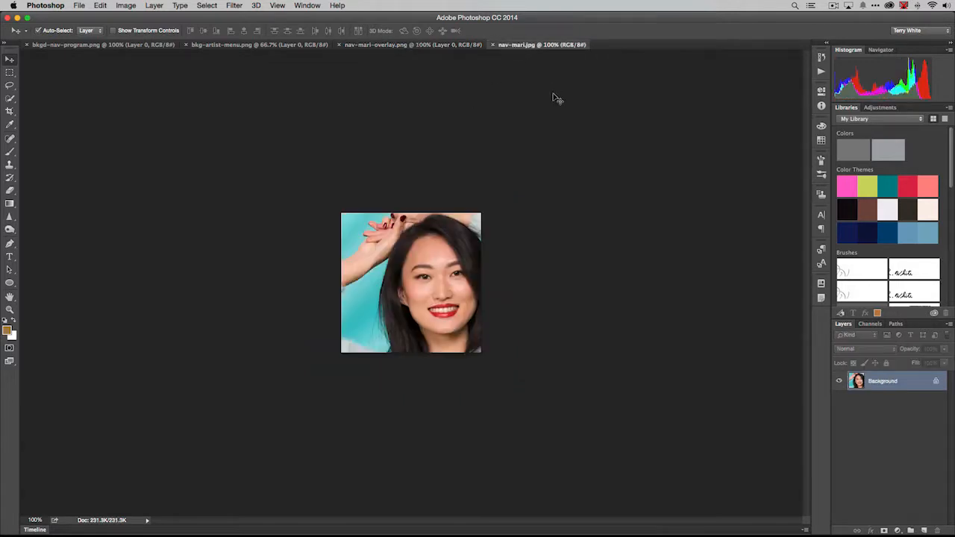
Step: Check the image size of nav-mari-overlay.png without changing it
left_click(436, 46)
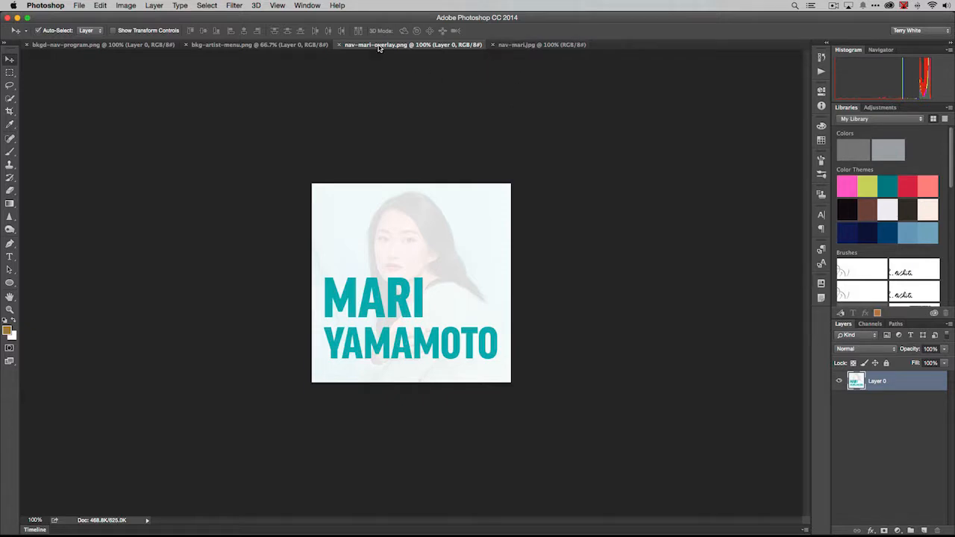
left_click(126, 5)
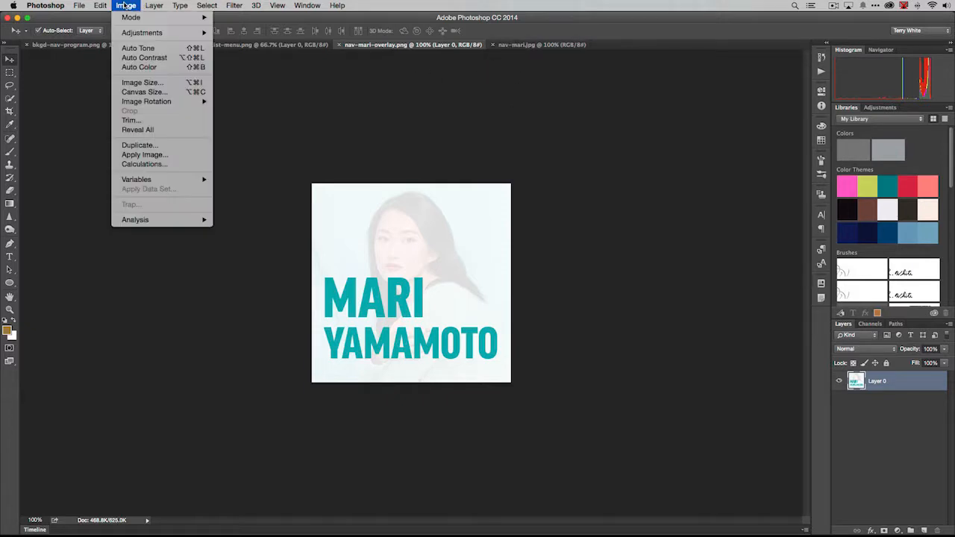
left_click(142, 82)
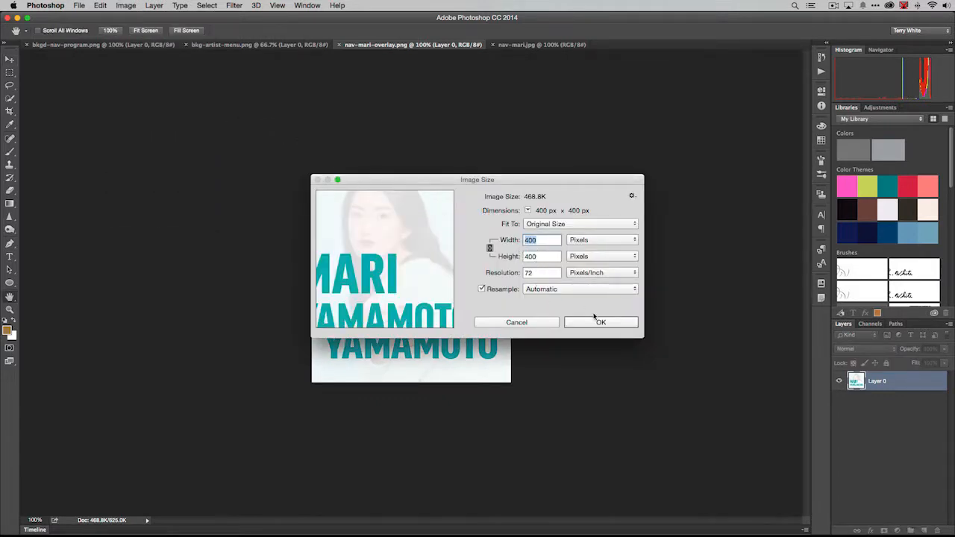
left_click(550, 323)
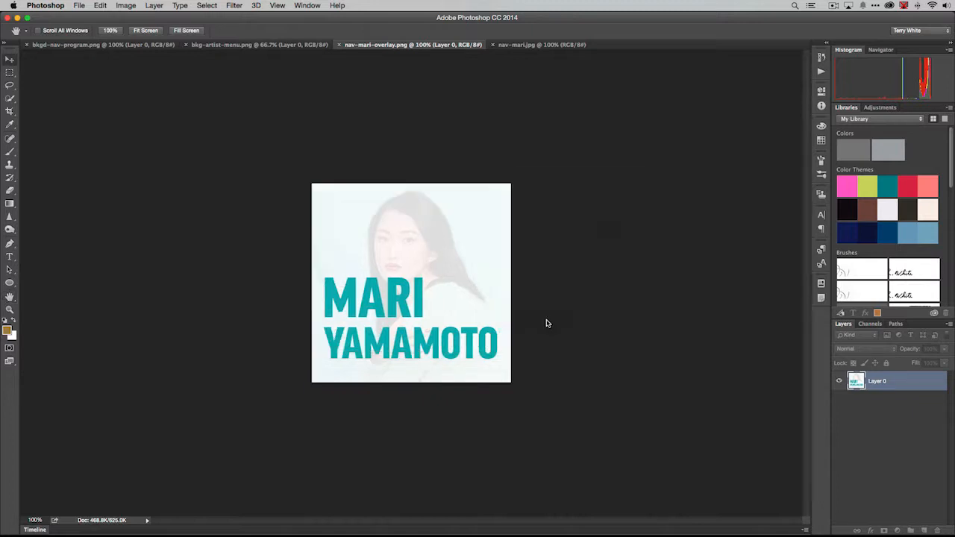
Step: Resize nav-mari.jpg to 400 × 400 pixels and return to nav-mari-overlay.png
left_click(506, 46)
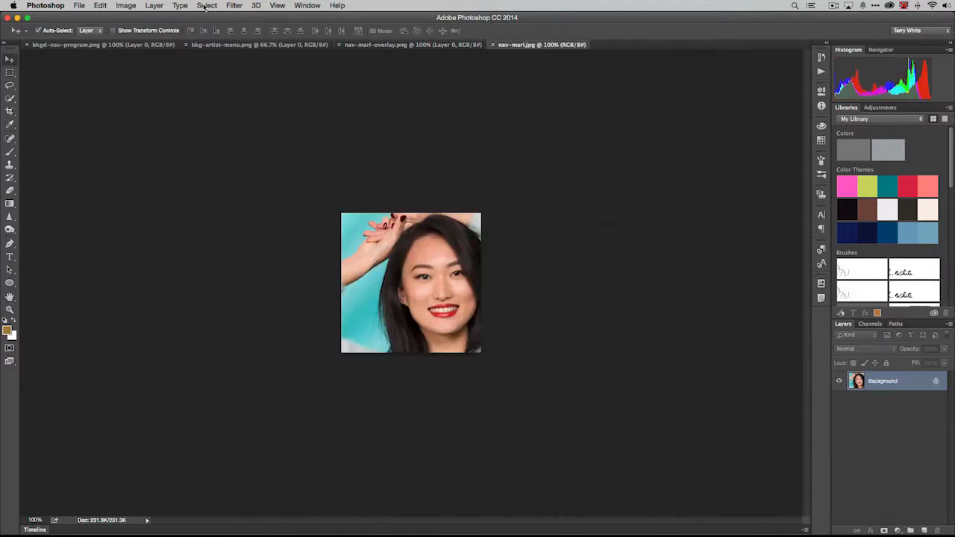
left_click(123, 6)
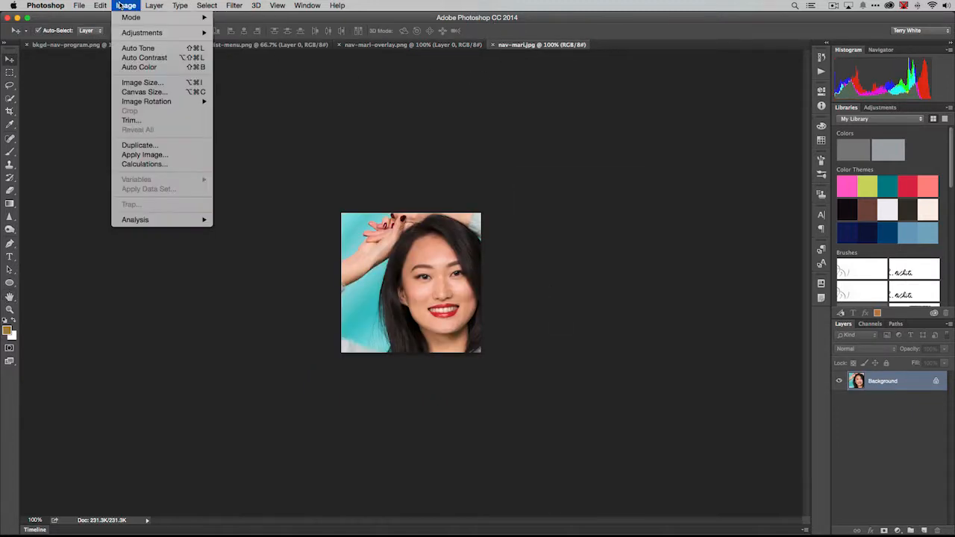
left_click(135, 84)
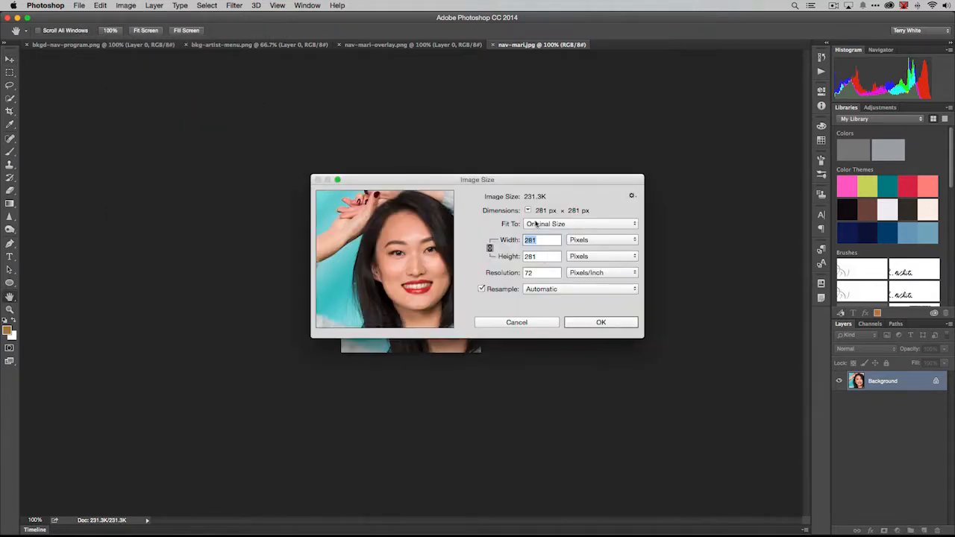
type("400")
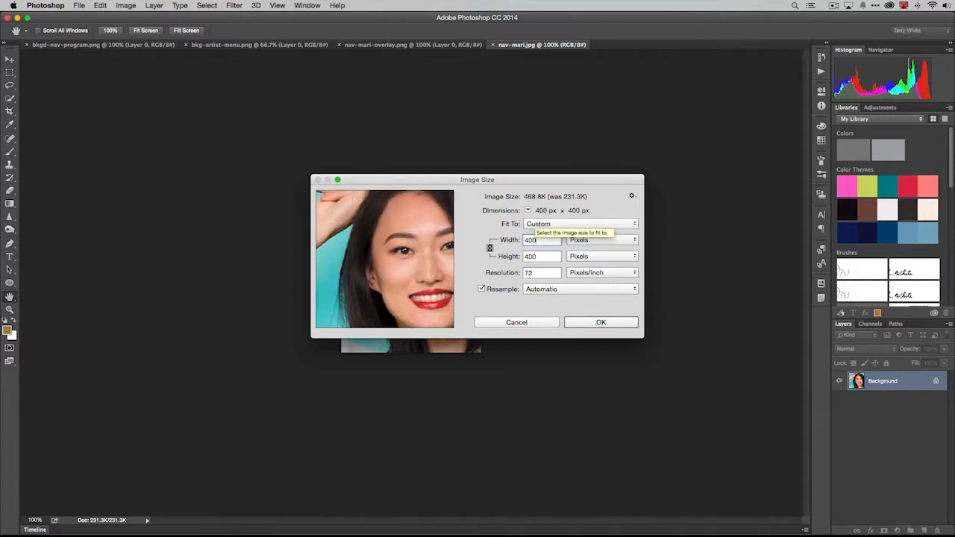
left_click(621, 327)
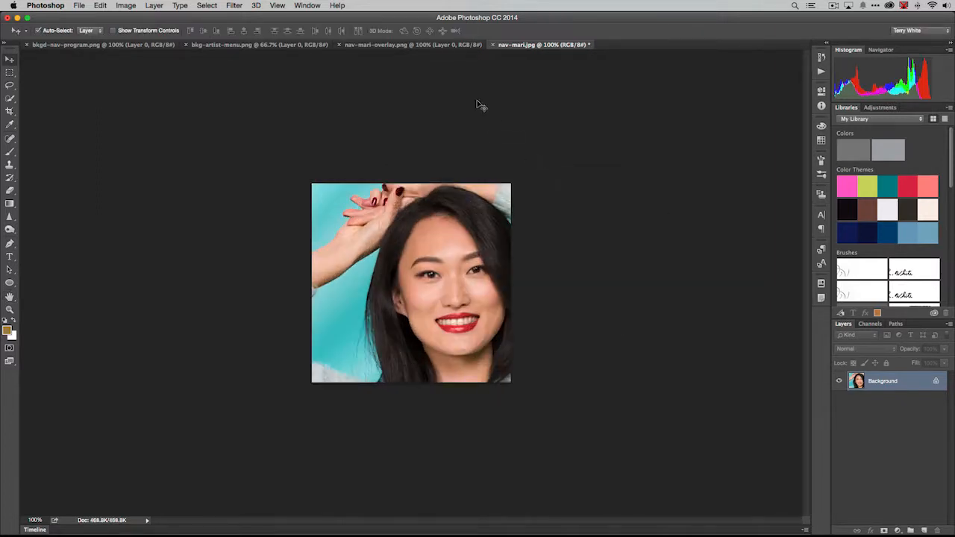
left_click(421, 45)
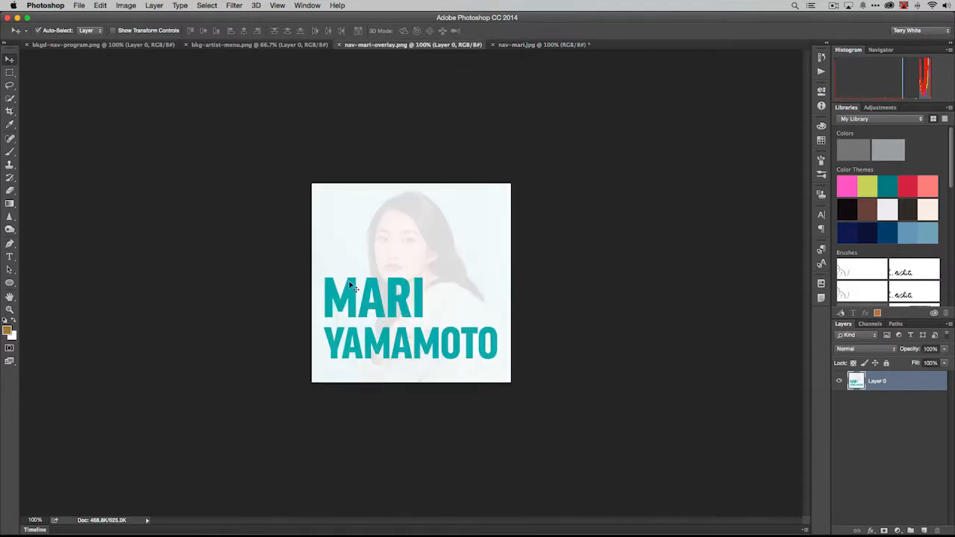
Step: Copy the overlay image into nav-mari.jpg as a layer aligned over the photo and name the layer Over
left_click_drag(389, 290, 473, 193)
left_click_drag(414, 290, 413, 299)
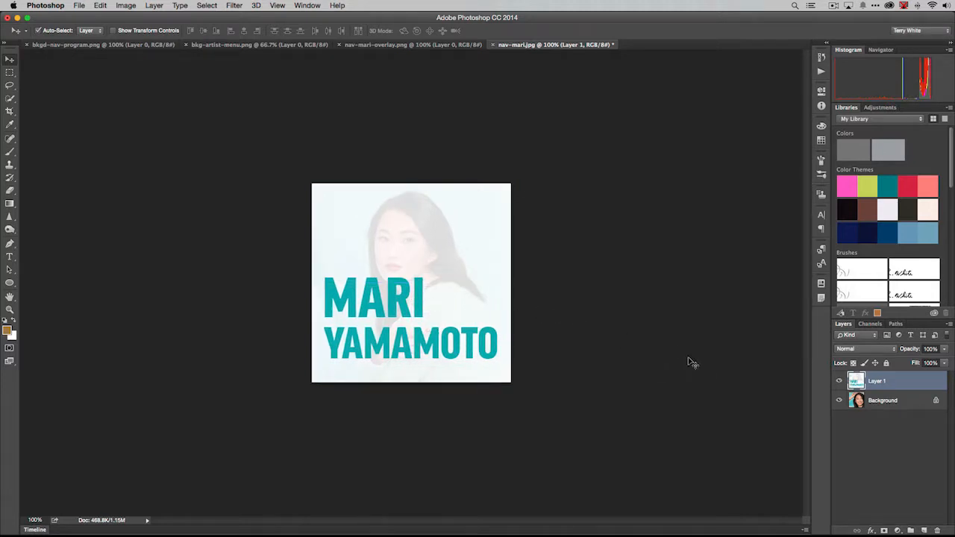
double_click(877, 382)
type("Ov")
key("Return")
Step: Unlock the Background layer of nav-mari.jpg and rename it Composite
left_click(937, 401)
double_click(880, 403)
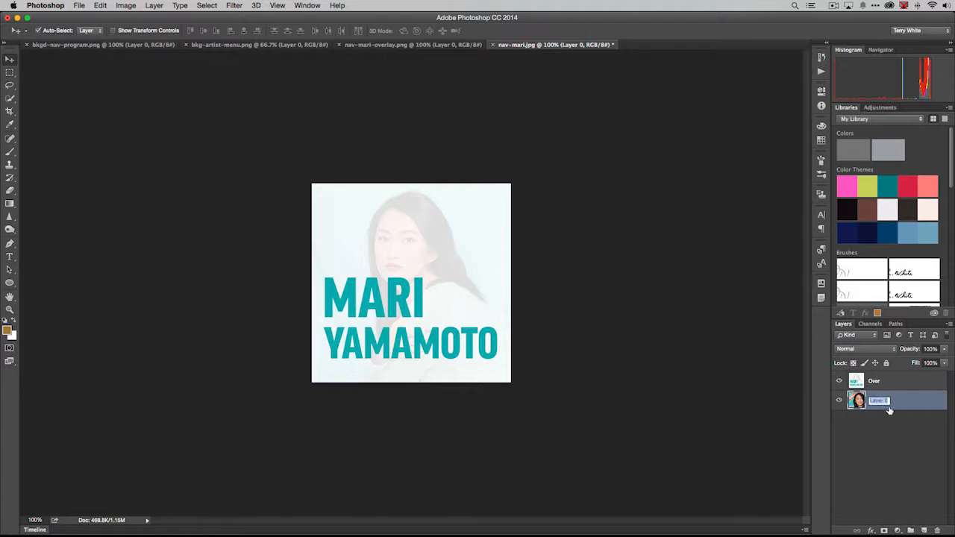
type("Composite")
key("Return")
left_click(644, 303)
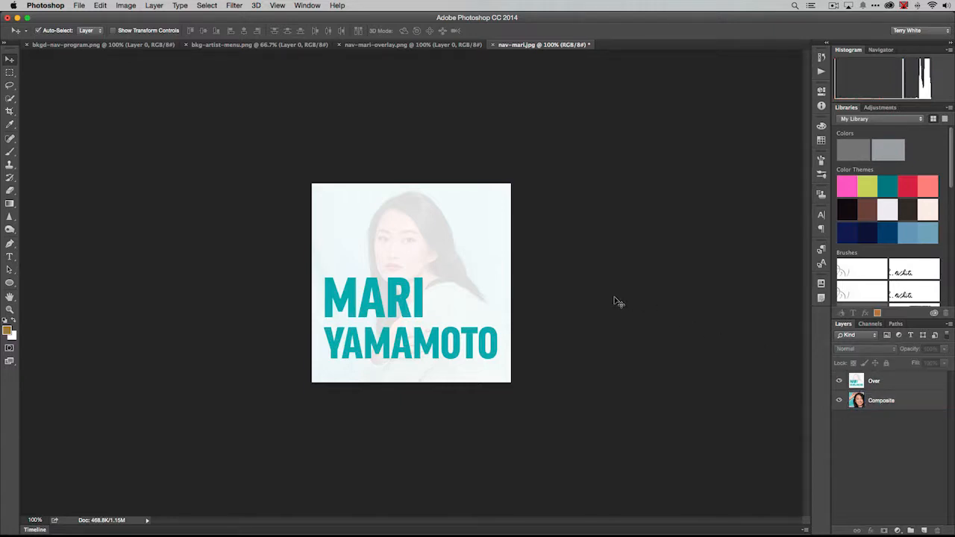
Step: Save the layered image as nav-mari.psd in Photoshop format, with layers, in the MU Assets folder
left_click(79, 6)
left_click(91, 109)
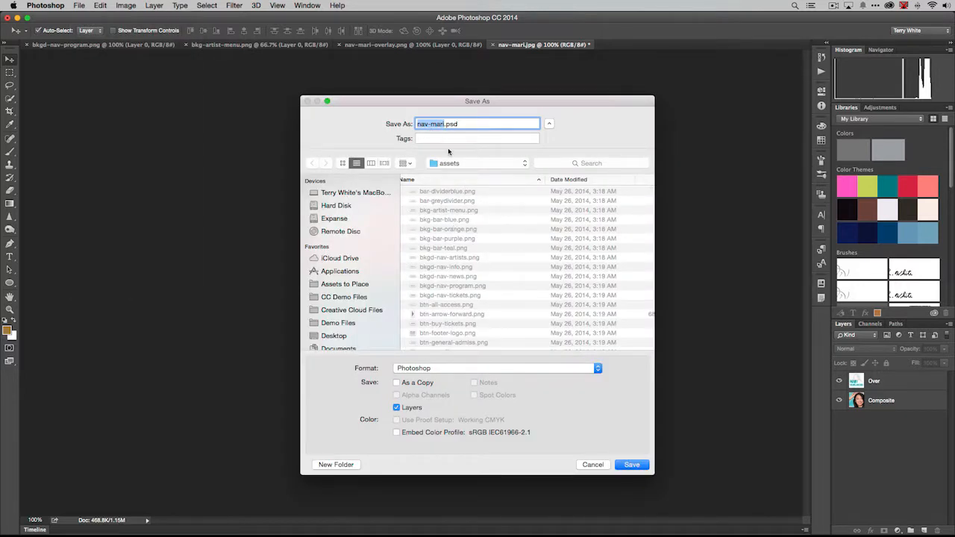
left_click(333, 336)
double_click(436, 209)
left_click(631, 465)
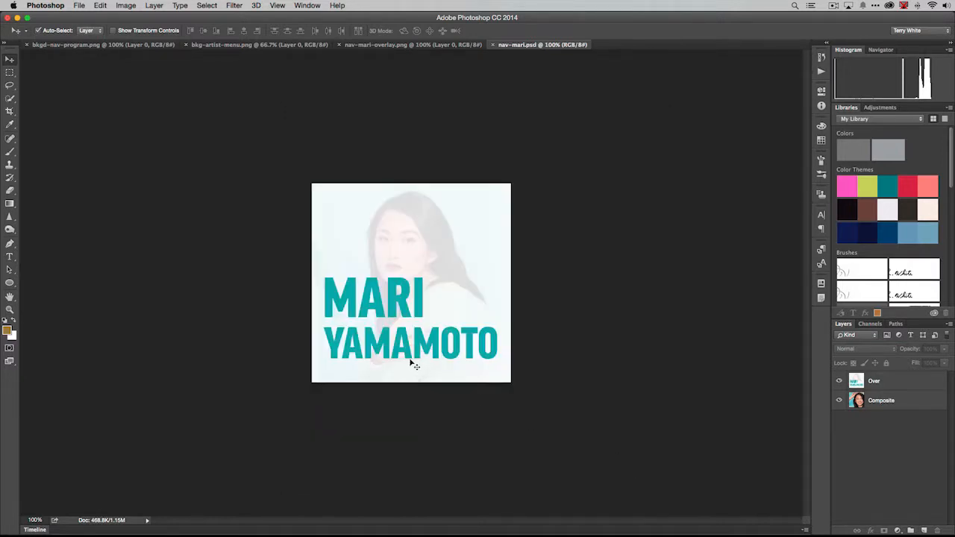
Step: Switch to Adobe Muse and choose nav-mari.psd from the MU Assets folder for placing as a Photoshop button
key("super+Tab")
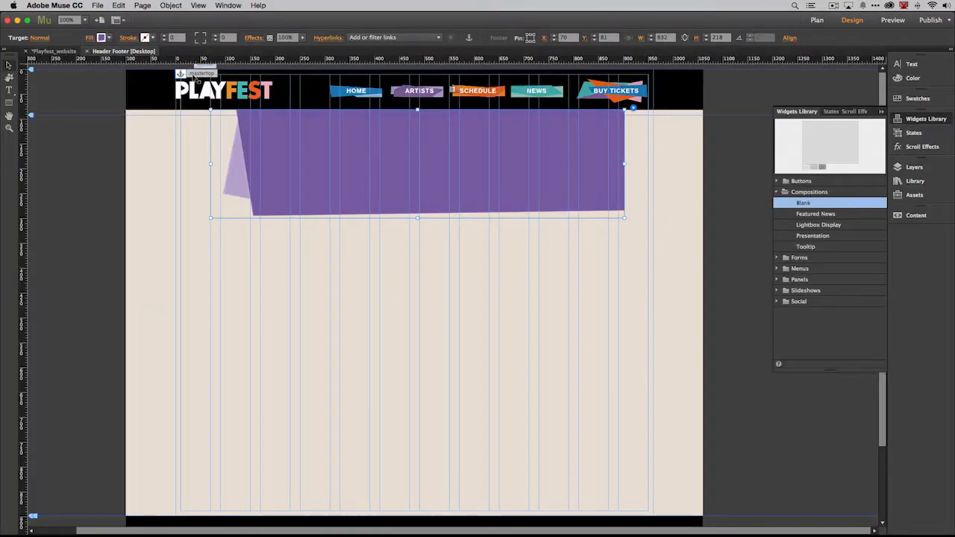
left_click(97, 5)
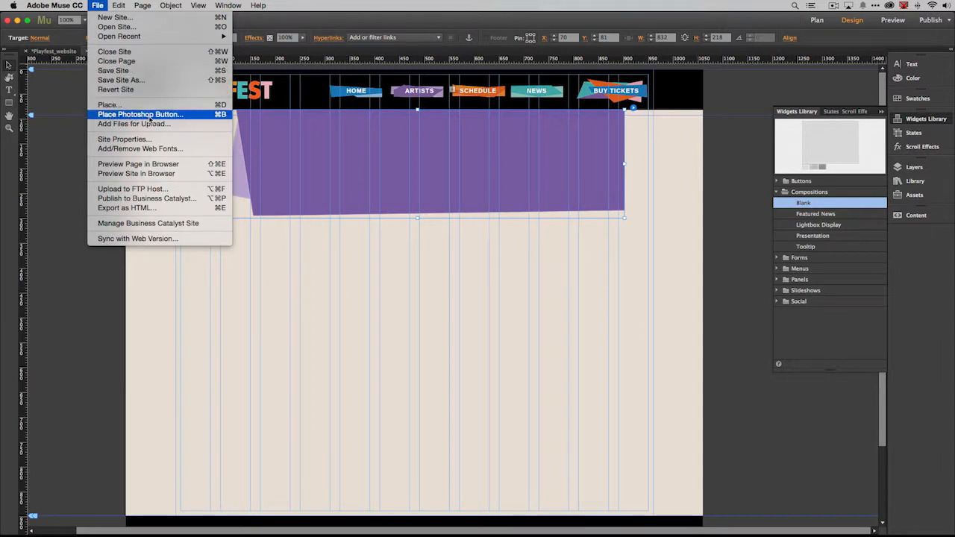
left_click(153, 117)
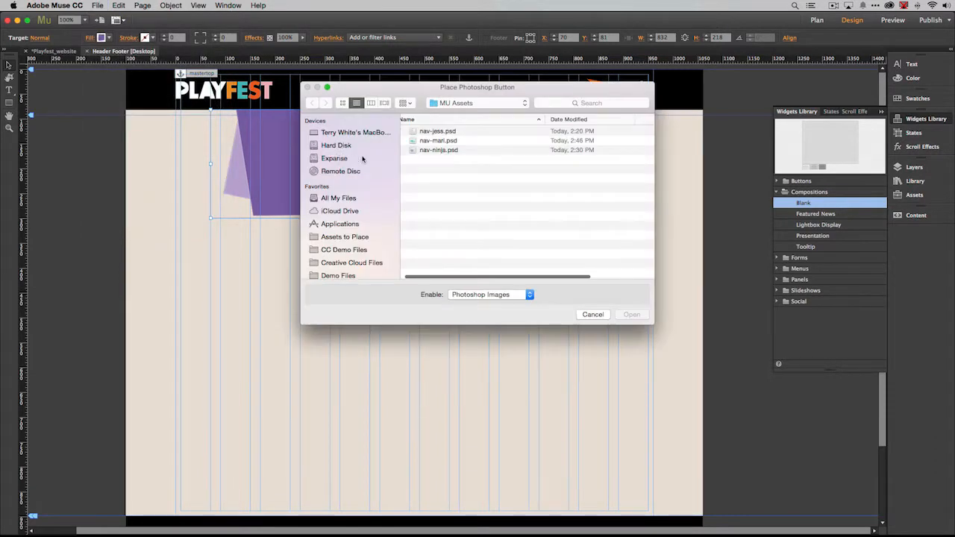
left_click(442, 141)
left_click(630, 315)
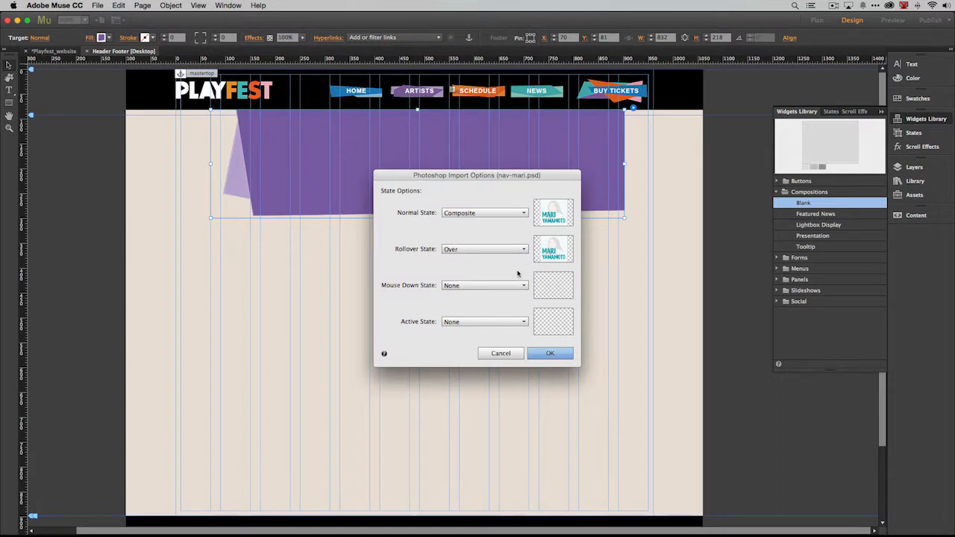
Step: Import the button with the single Composite layer as its normal state, and place it on the purple menu background, about 157 × 140 px
left_click(485, 214)
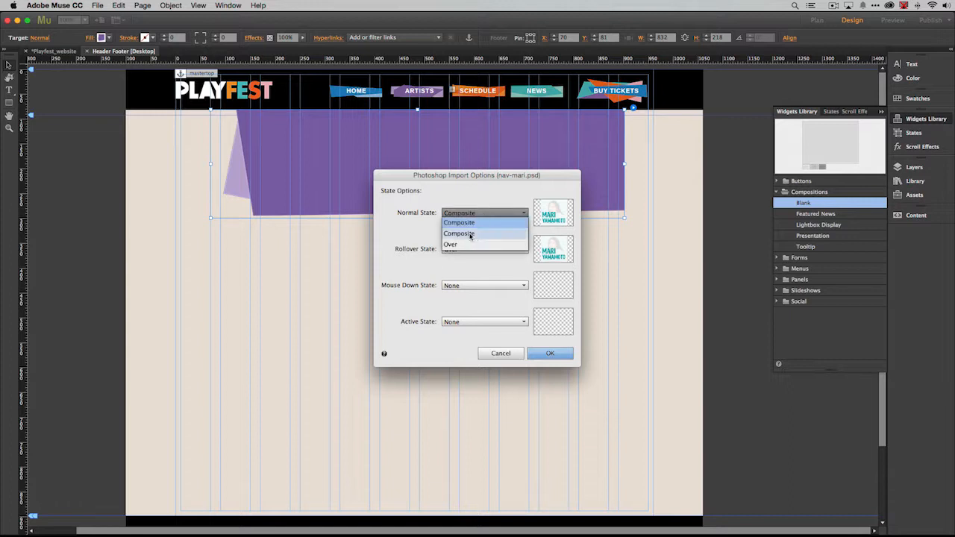
left_click(476, 234)
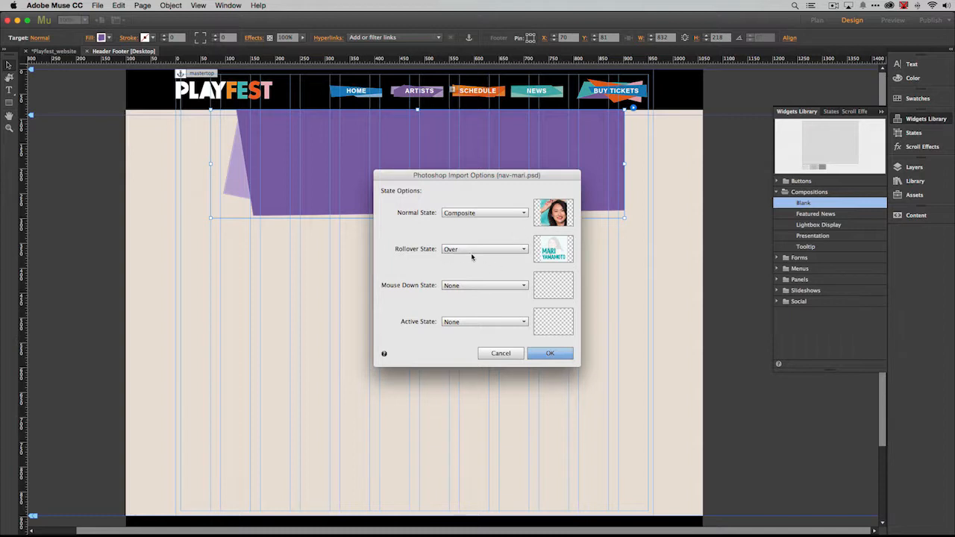
left_click(551, 354)
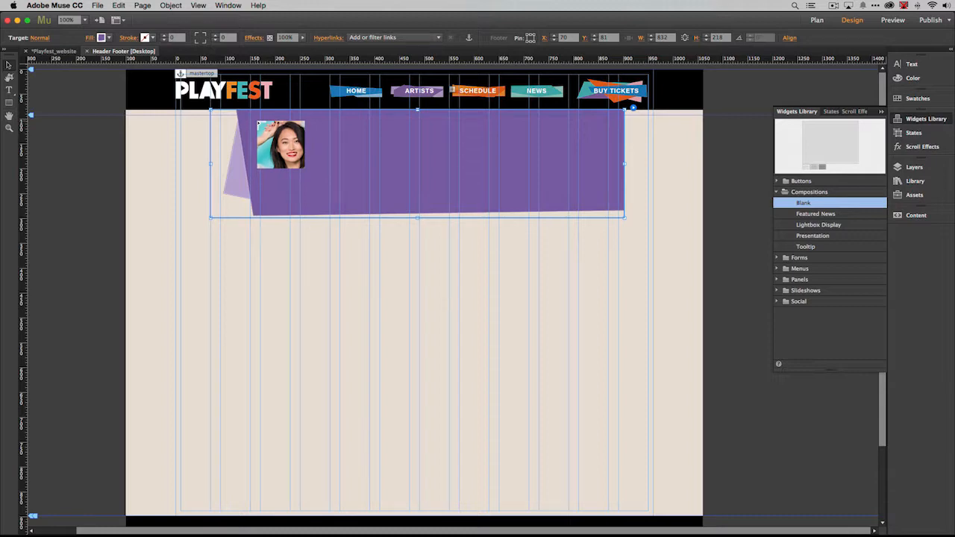
left_click_drag(257, 121, 335, 191)
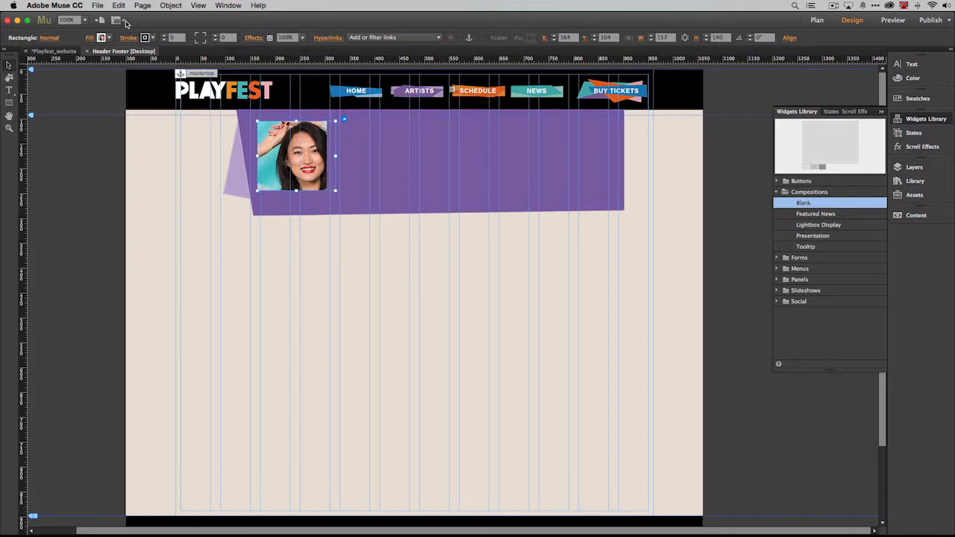
Step: Link the placed button to the desktop page ARTISTS:mariyamamoto
left_click(97, 5)
left_click(95, 6)
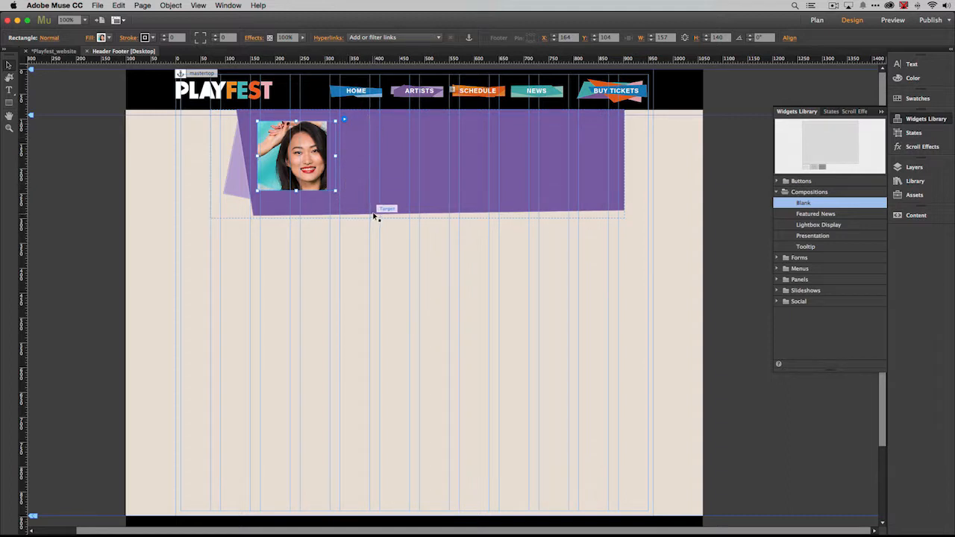
left_click(389, 39)
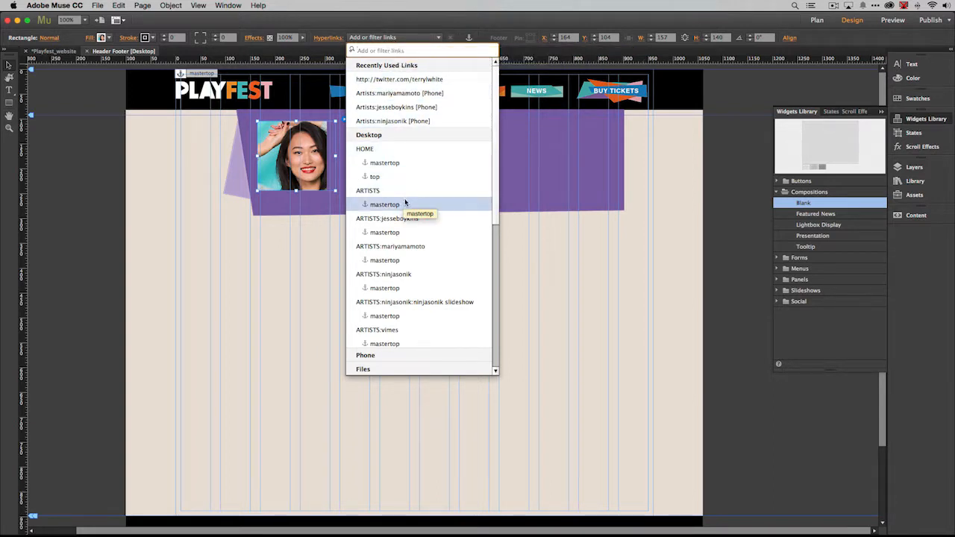
left_click(407, 251)
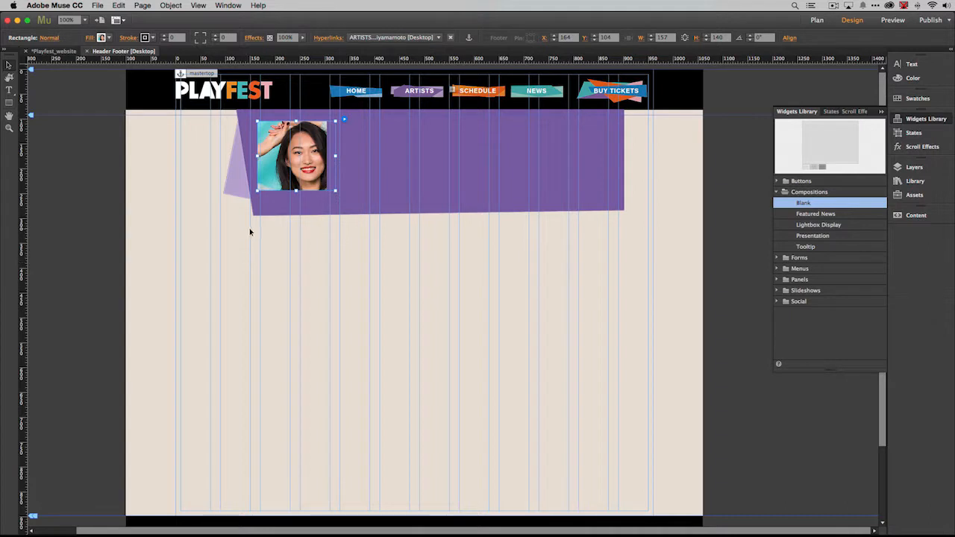
Step: Preview the Header Footer page in the browser, test the Artists rollover menu, and return to Adobe Muse
left_click(98, 6)
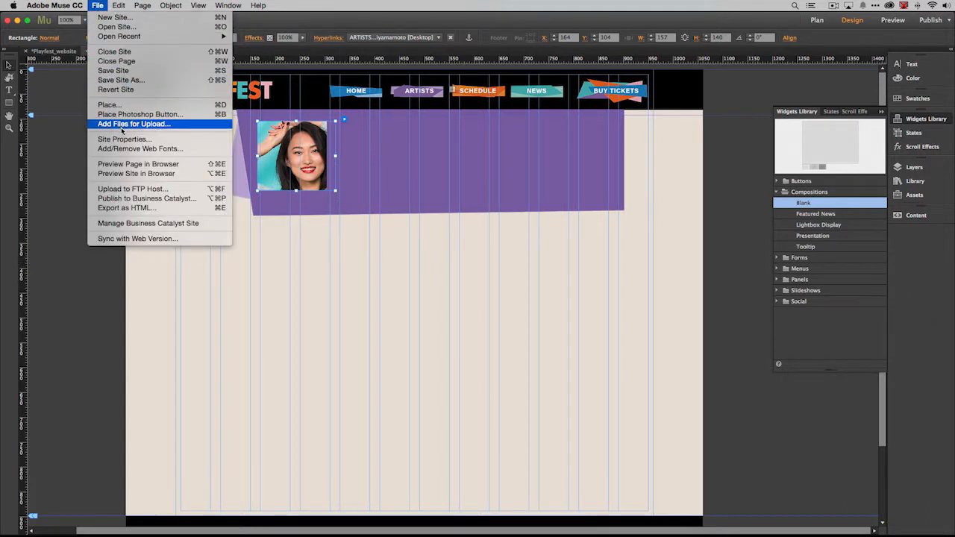
left_click(133, 164)
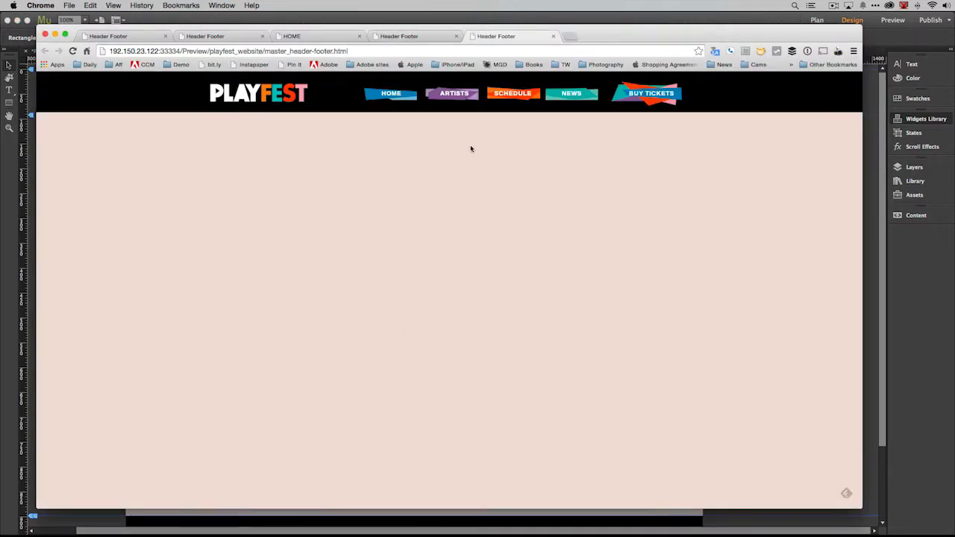
mouse_move(447, 97)
key("super+Tab")
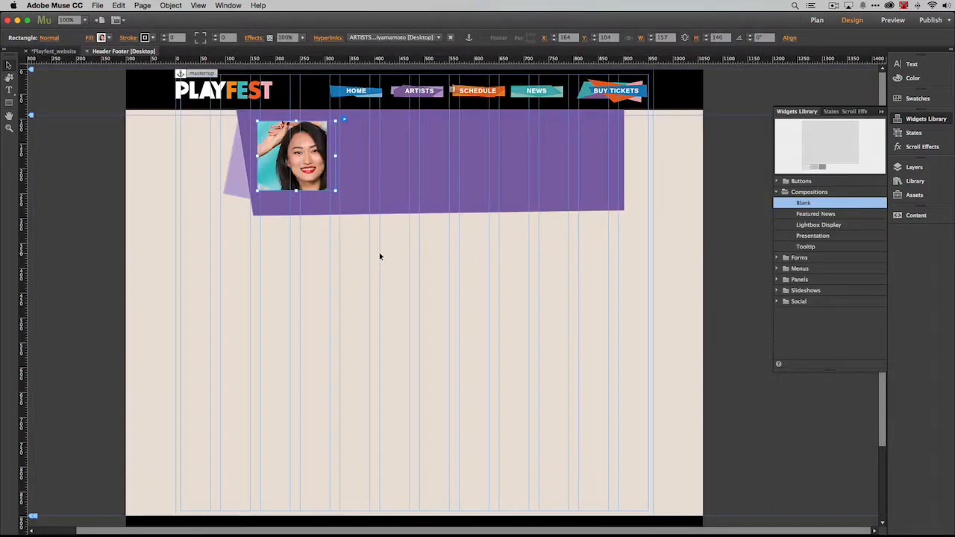
Step: Add the Ninja Nav Button from the Playfest library beside the first artist image and scale it to about 143 px wide
left_click(459, 198)
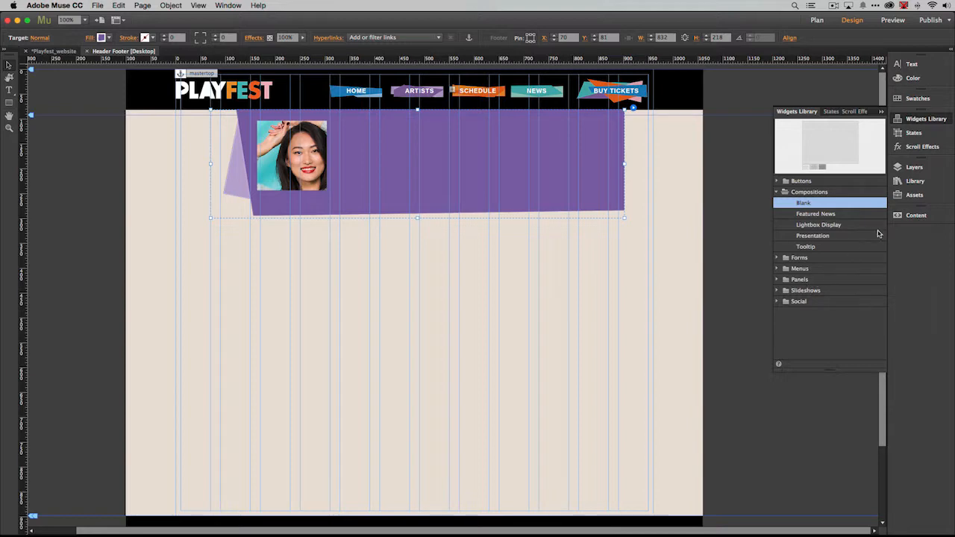
left_click(904, 187)
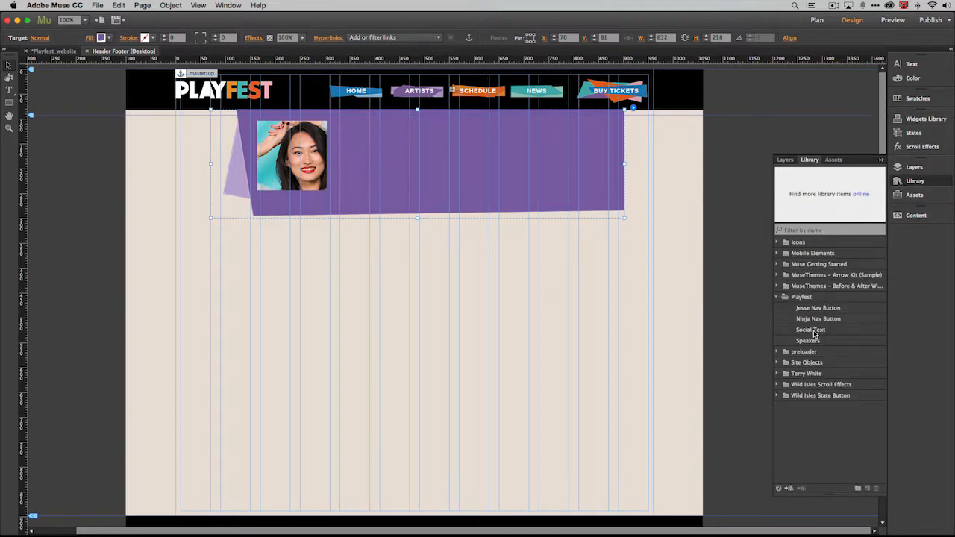
left_click_drag(813, 321, 391, 170)
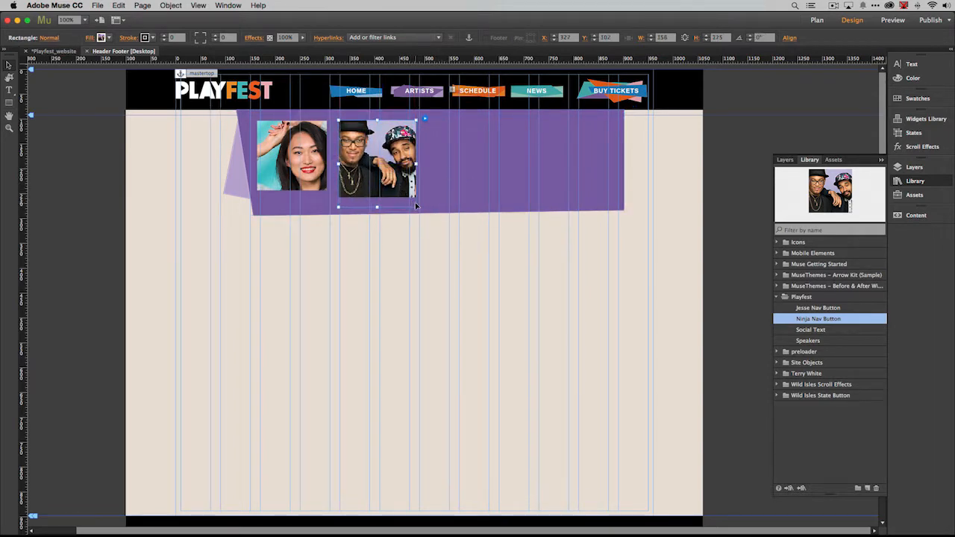
left_click_drag(416, 206, 409, 199)
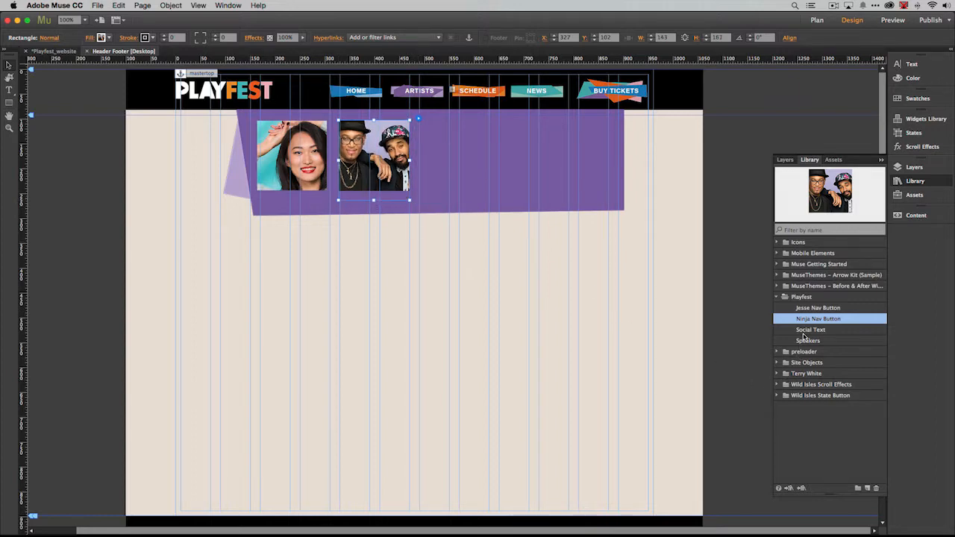
Step: Add the Jesse Nav Button as the third artist image, about 145 × 142 px, and place the Social Text library item beside it
left_click(807, 307)
left_click_drag(807, 308, 451, 151)
left_click_drag(497, 196, 491, 192)
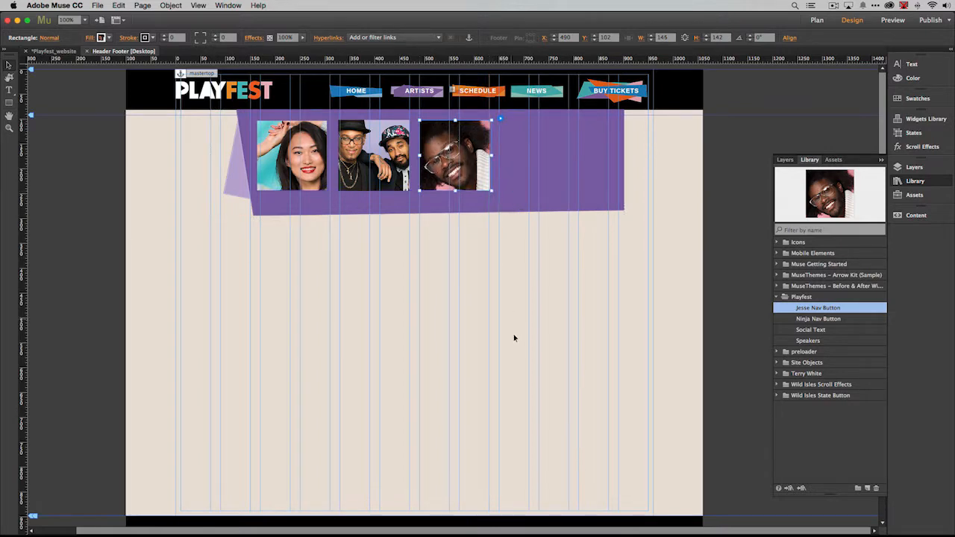
left_click(813, 330)
left_click_drag(813, 330, 506, 125)
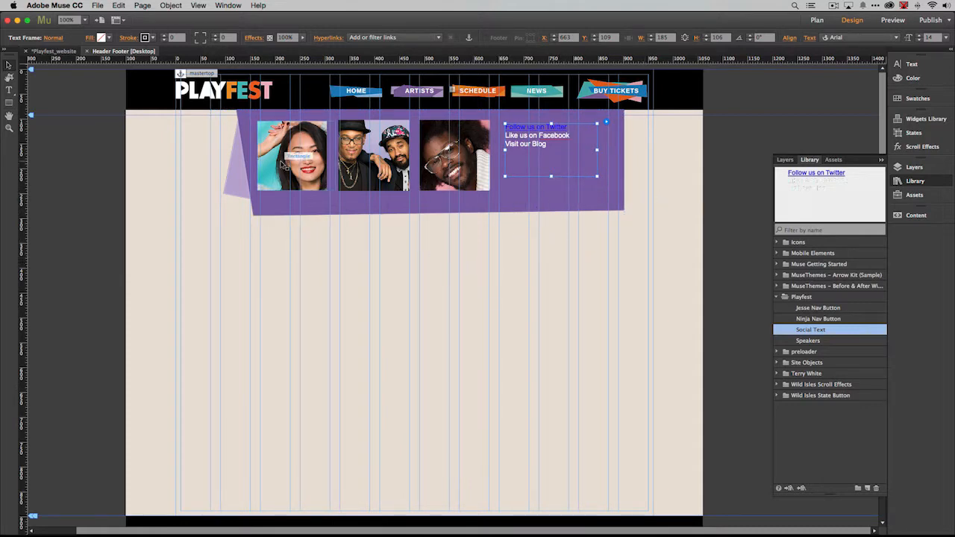
Step: Preview the Header Footer page in the browser and test the Artists rollover menu with its three buttons and social text
left_click(98, 5)
mouse_move(77, 4)
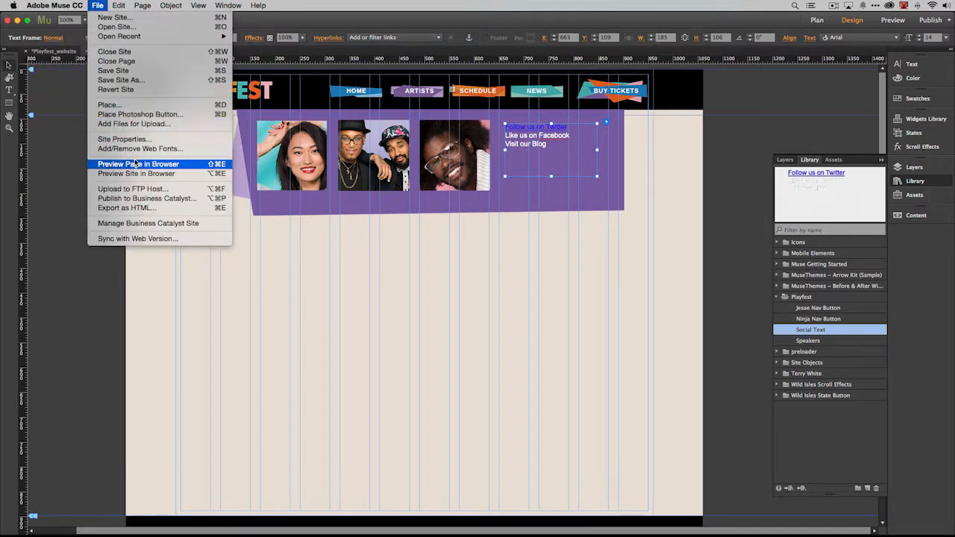
left_click(135, 162)
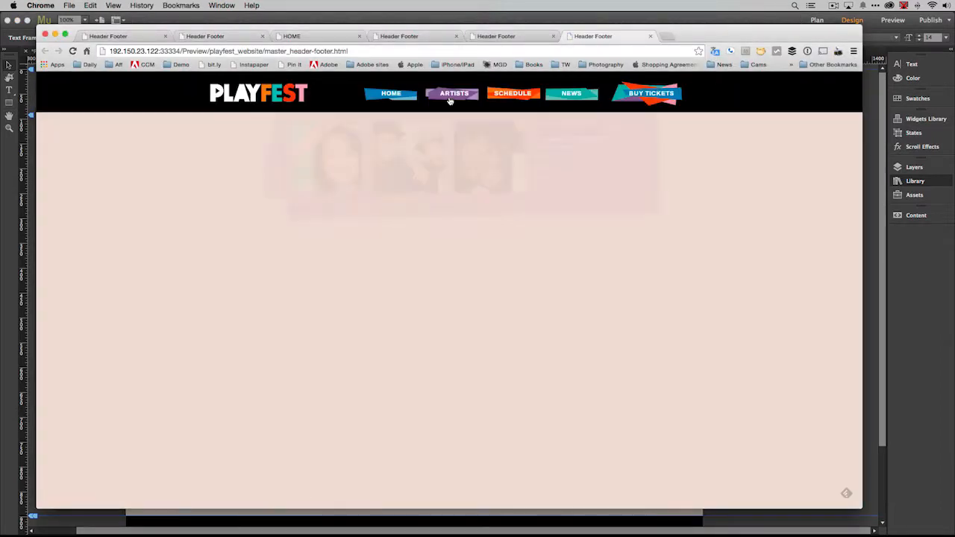
mouse_move(451, 100)
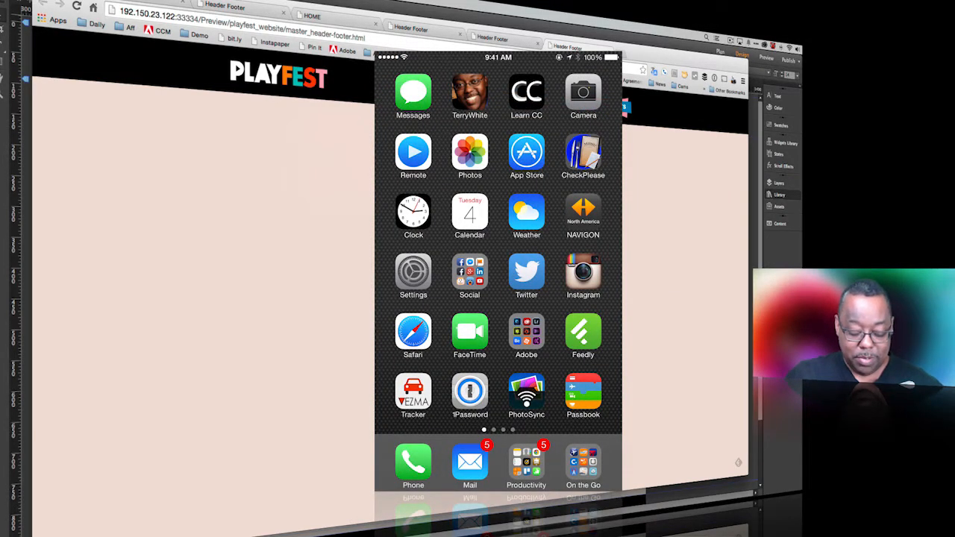
Step: Open the Playfest site in Safari on the phone, then expand and collapse its mobile navigation menu
left_click(413, 331)
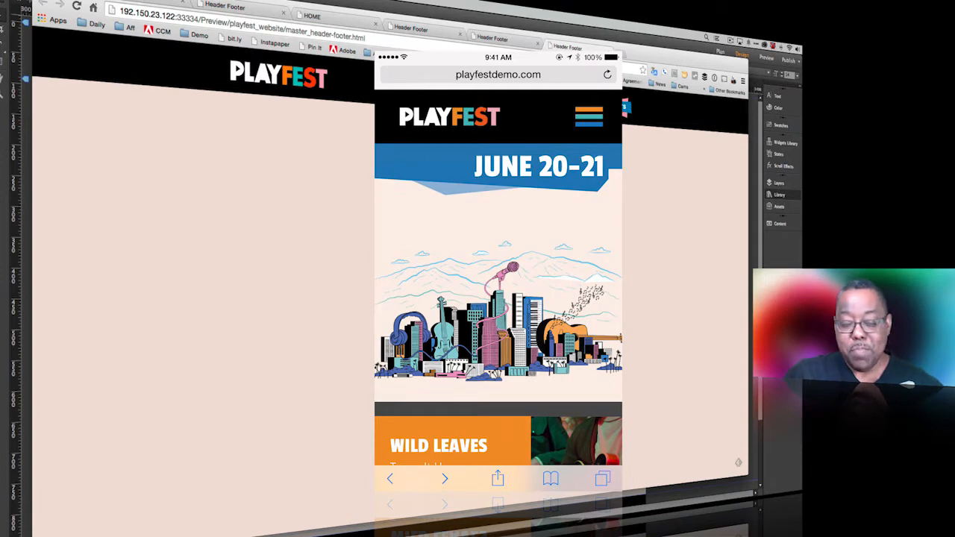
left_click(587, 118)
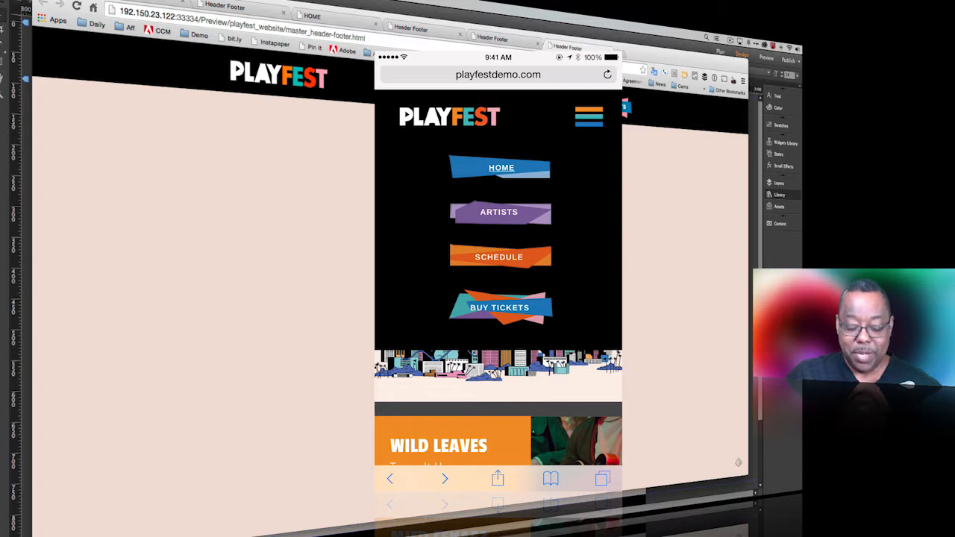
left_click(588, 117)
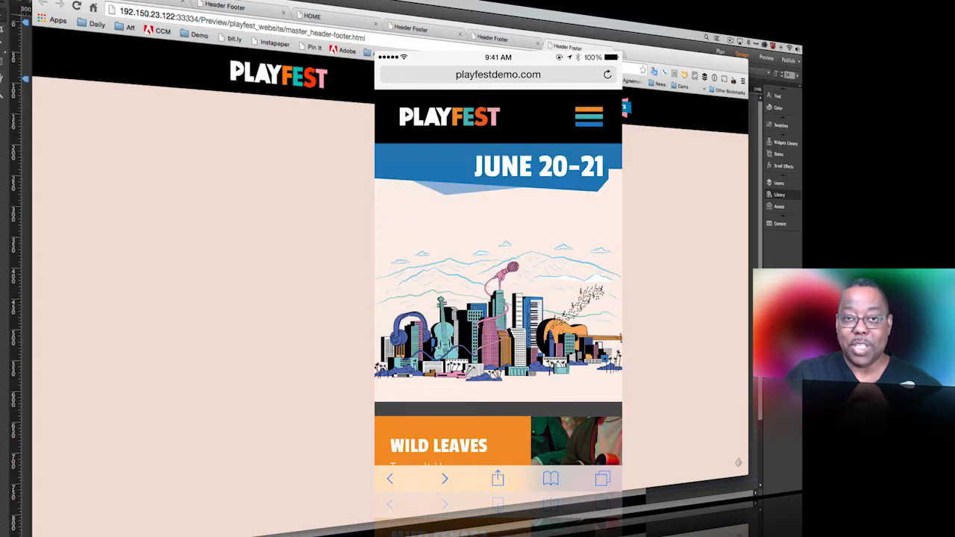